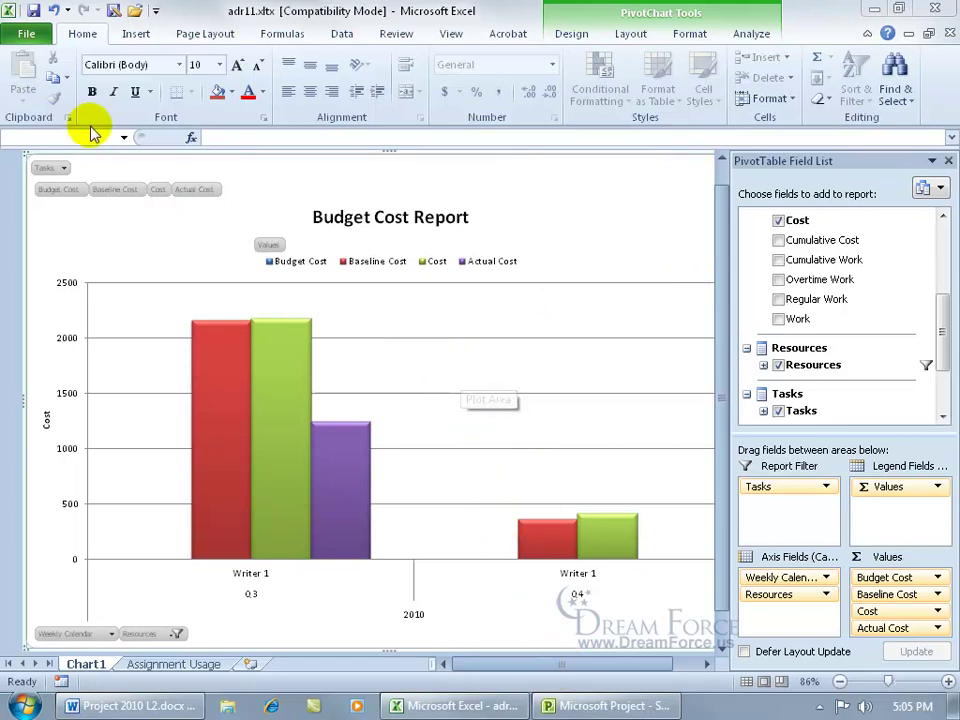
Save the workbook as an Excel Template named My Budget Report KK, clearing its external data before saving, and close it.
left_click(38, 34)
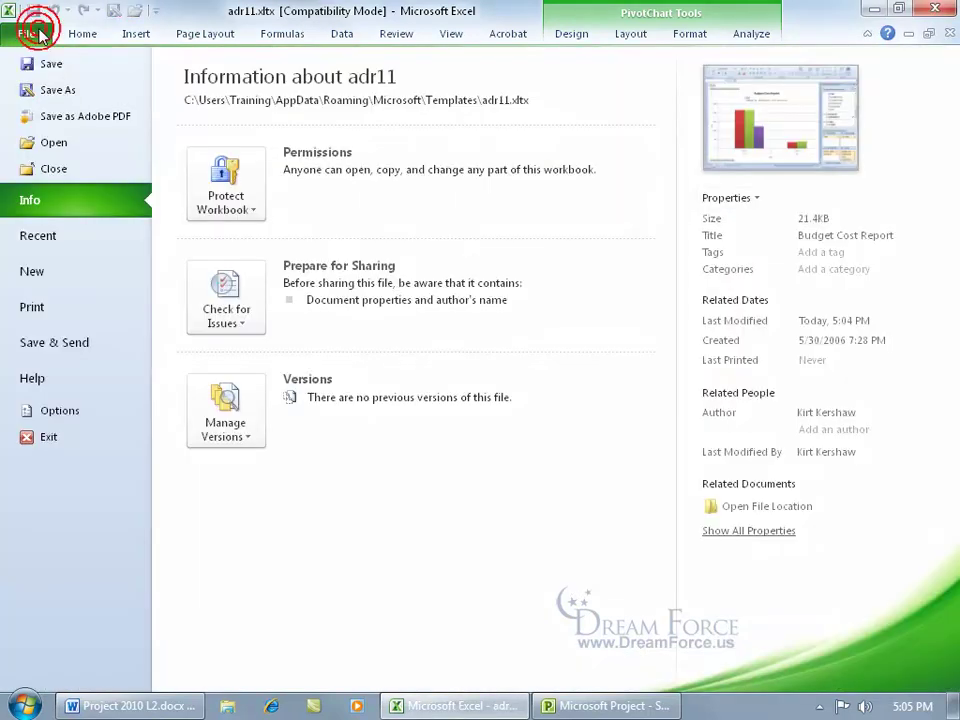
left_click(67, 90)
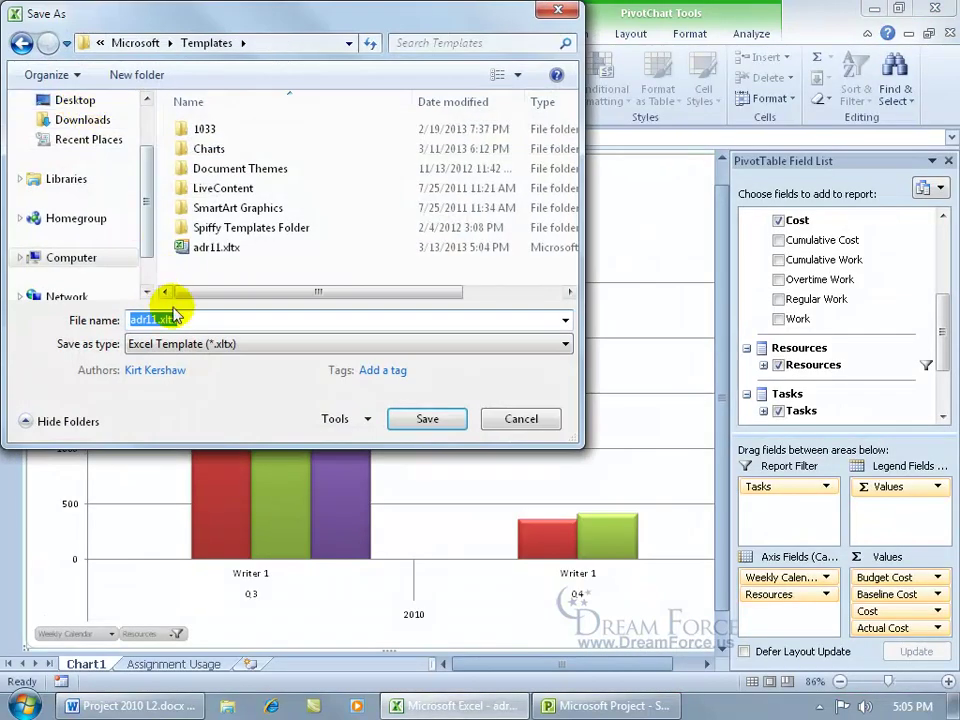
left_click(188, 350)
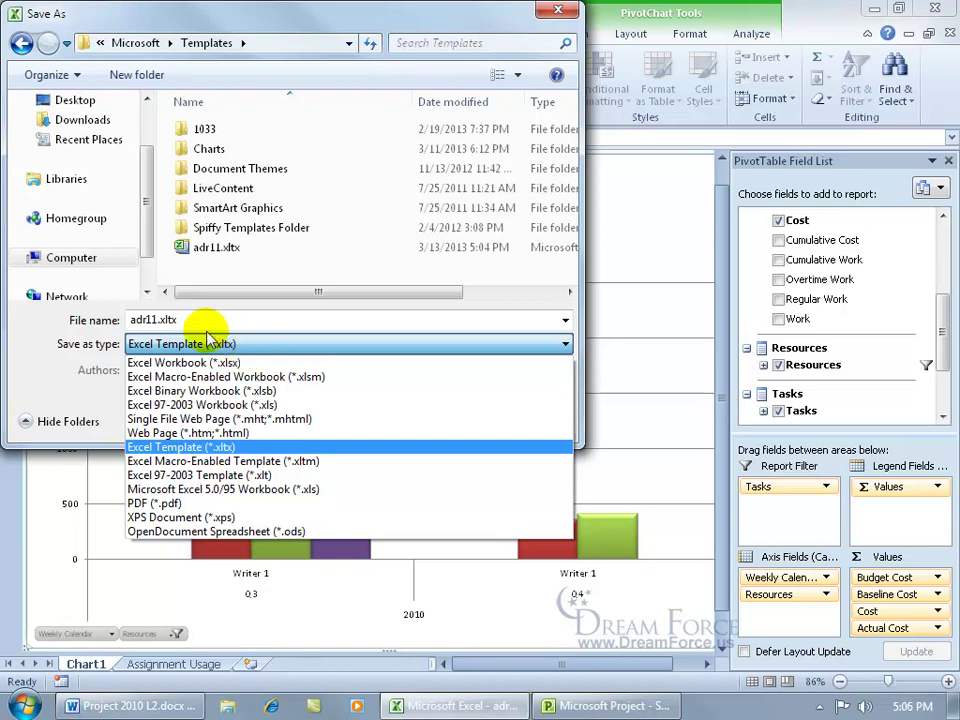
left_click(215, 447)
double_click(208, 320)
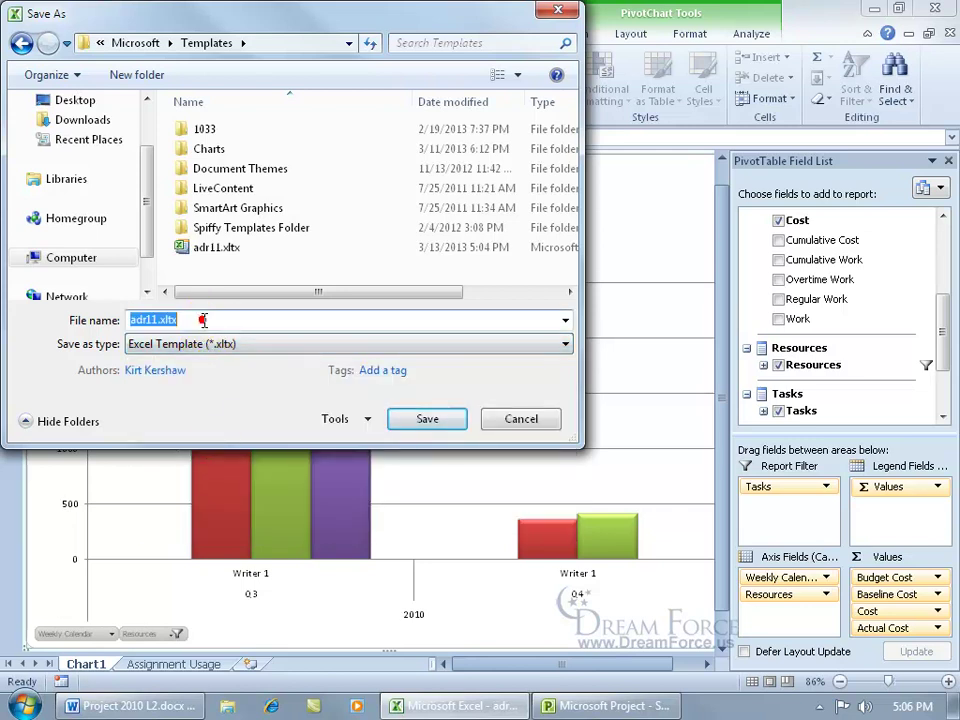
type("My Budget Report KK")
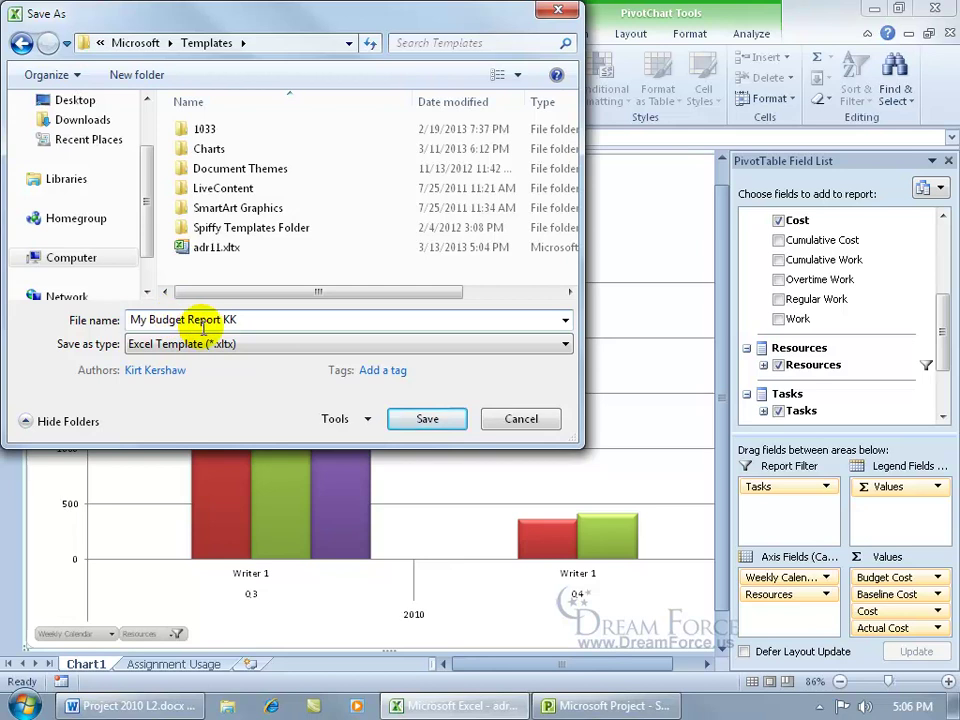
left_click(423, 418)
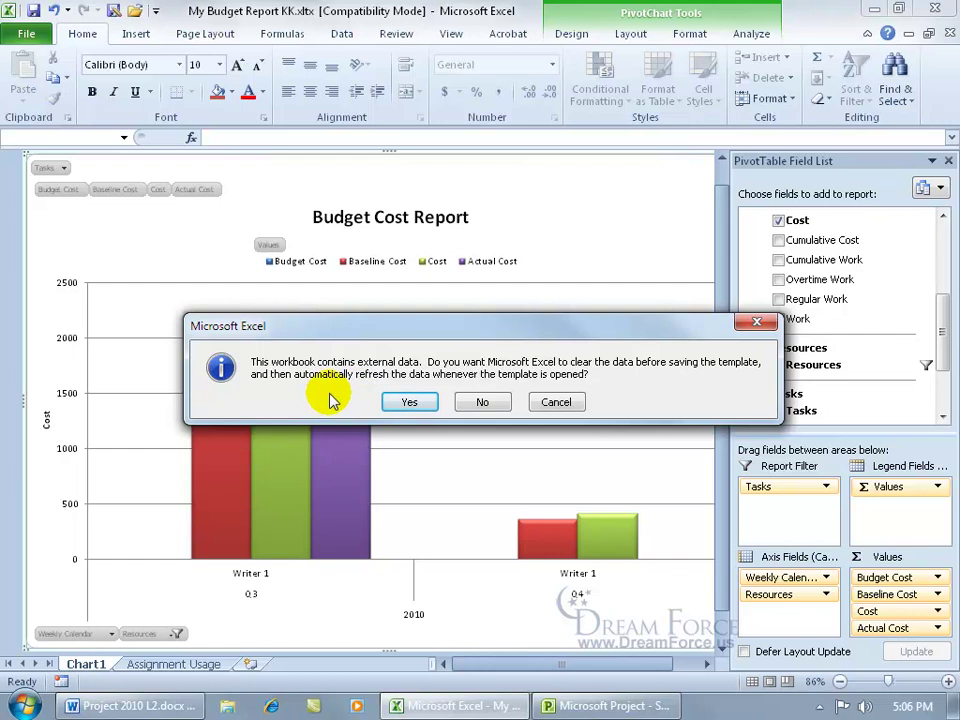
left_click(412, 403)
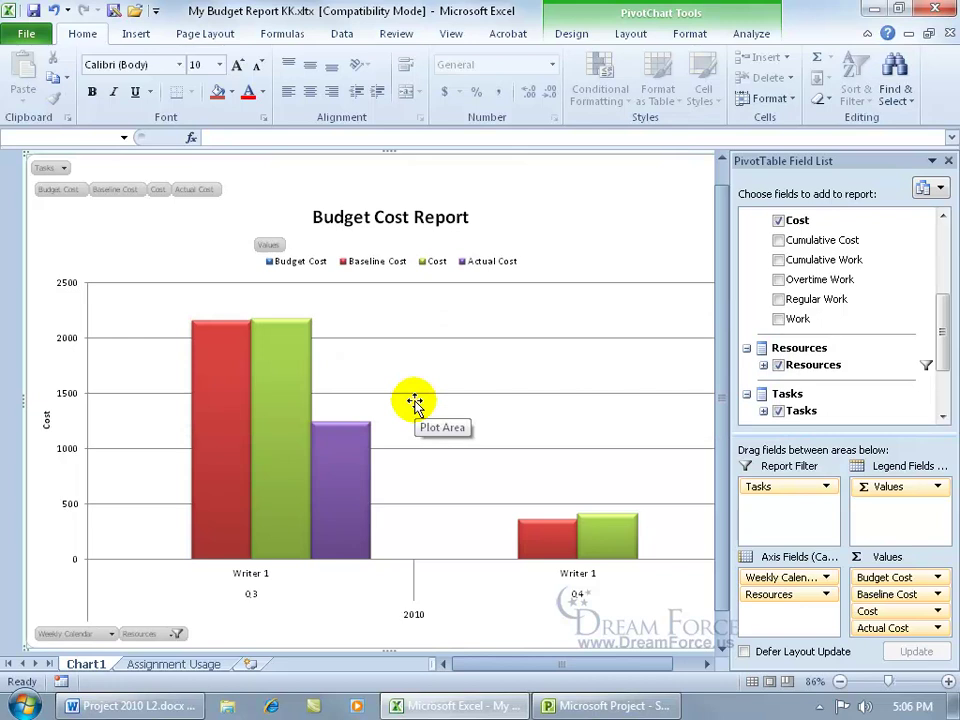
left_click(935, 10)
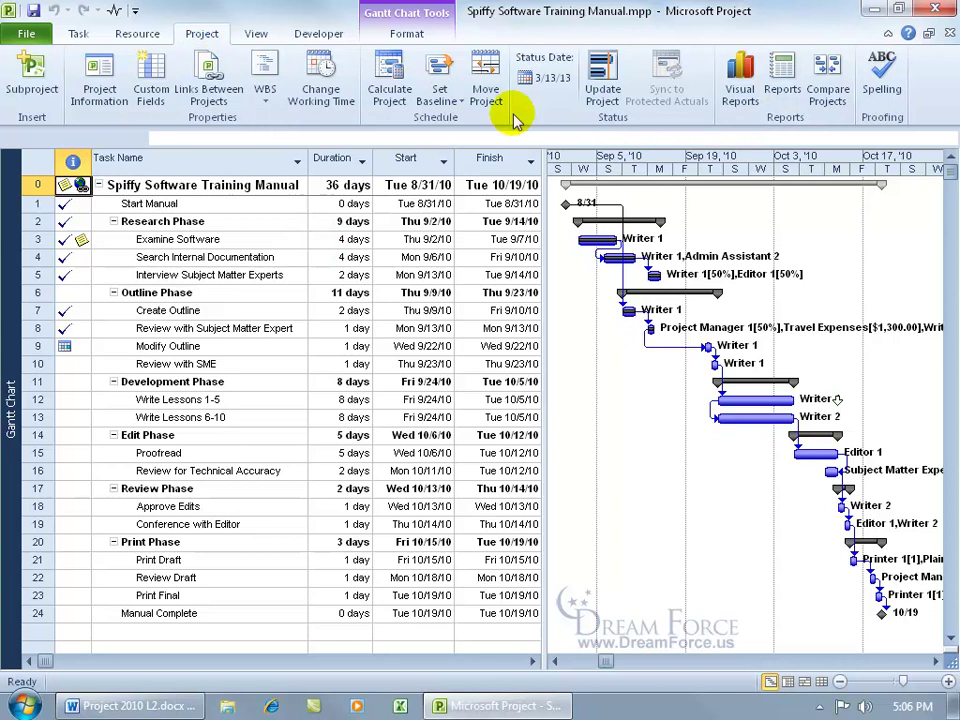
Generate the visual report from the My Budget Report KK template in Microsoft Project, view its chart and close the generated workbook.
left_click(745, 100)
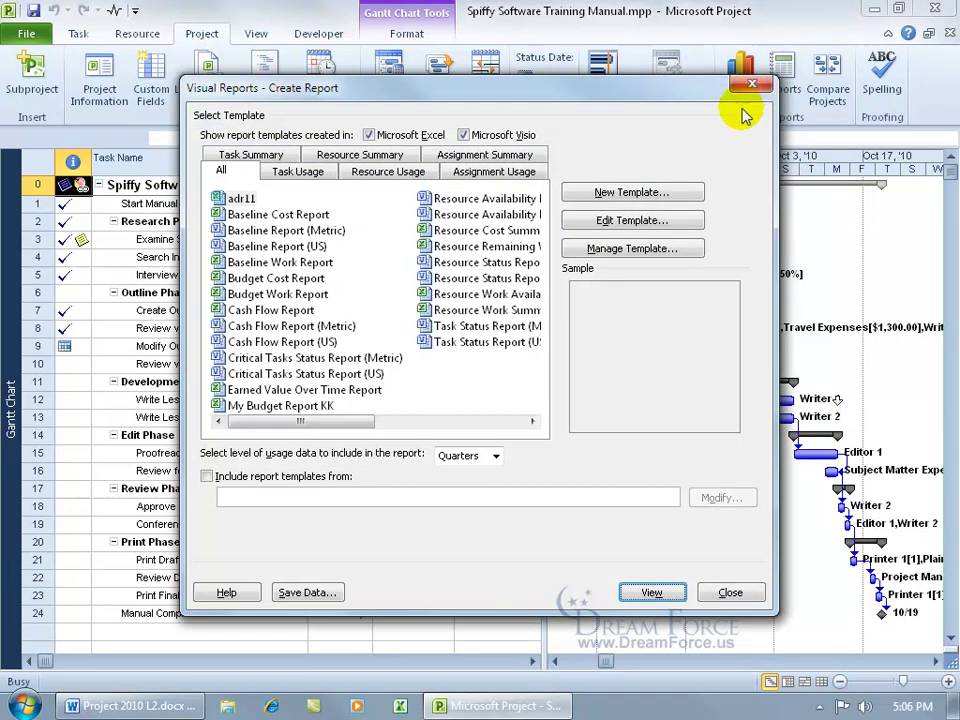
left_click(322, 406)
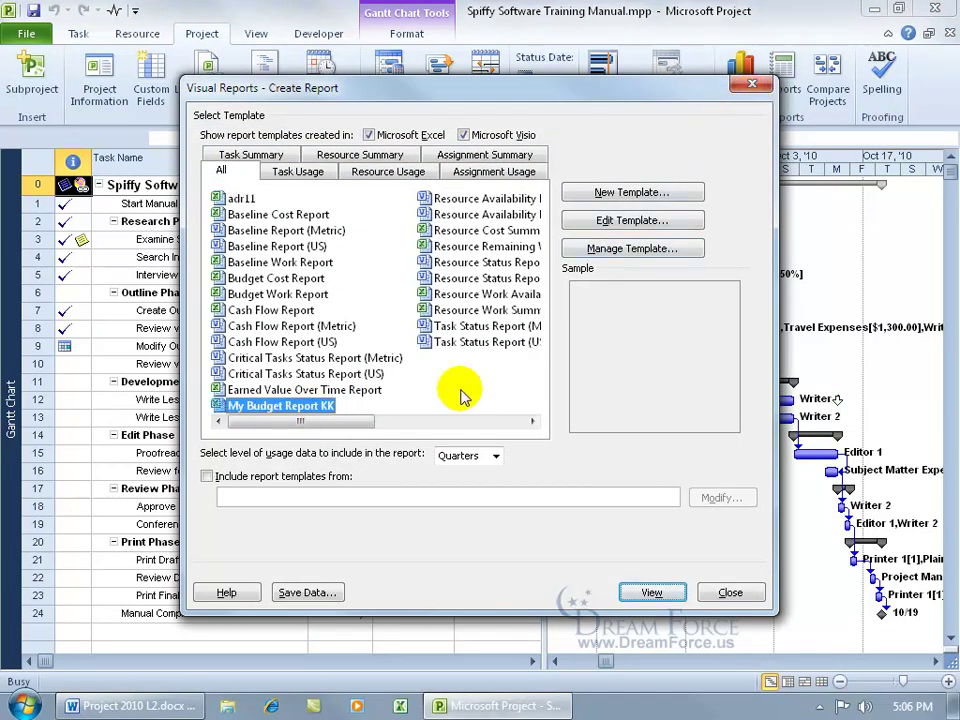
double_click(317, 403)
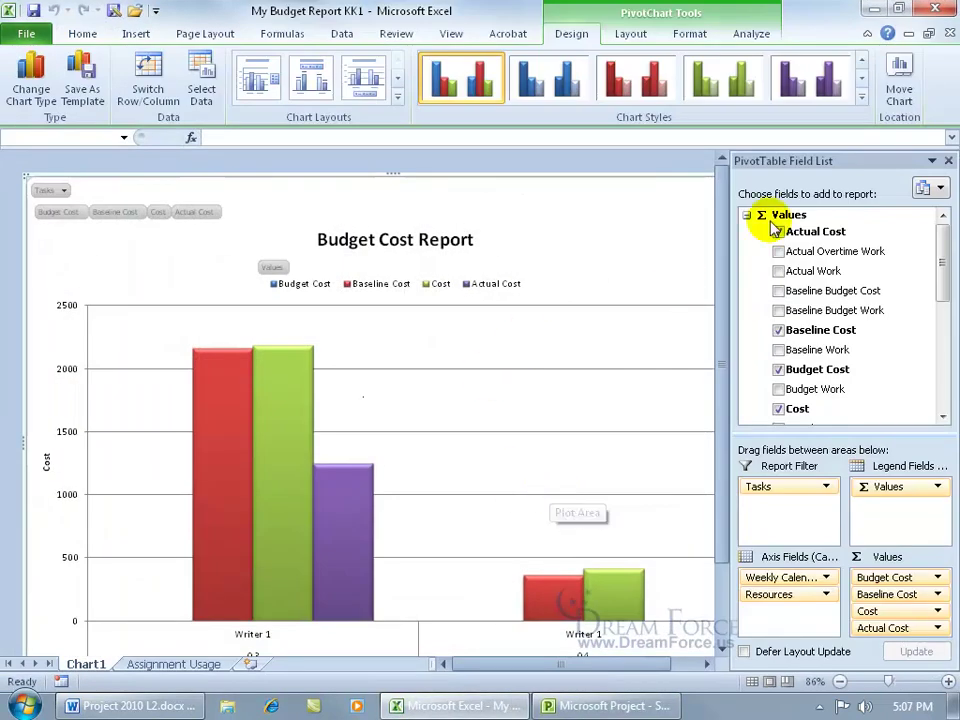
left_click(935, 9)
left_click(477, 379)
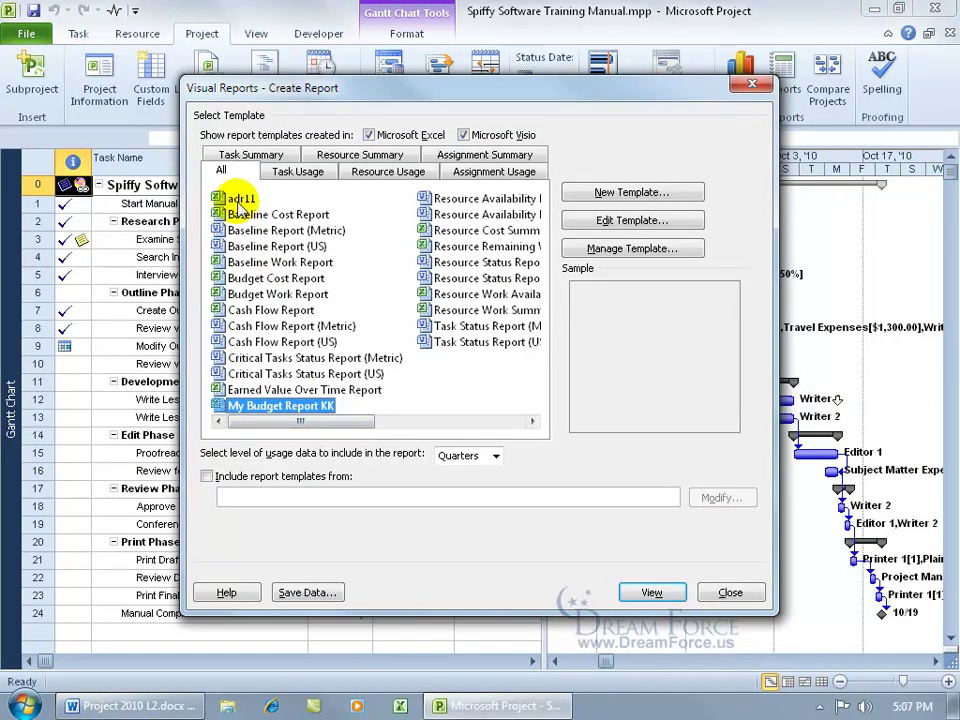
Delete the adr11.xltx template from the visual report templates folder, and close the folder and the Visual Reports dialog.
left_click(240, 199)
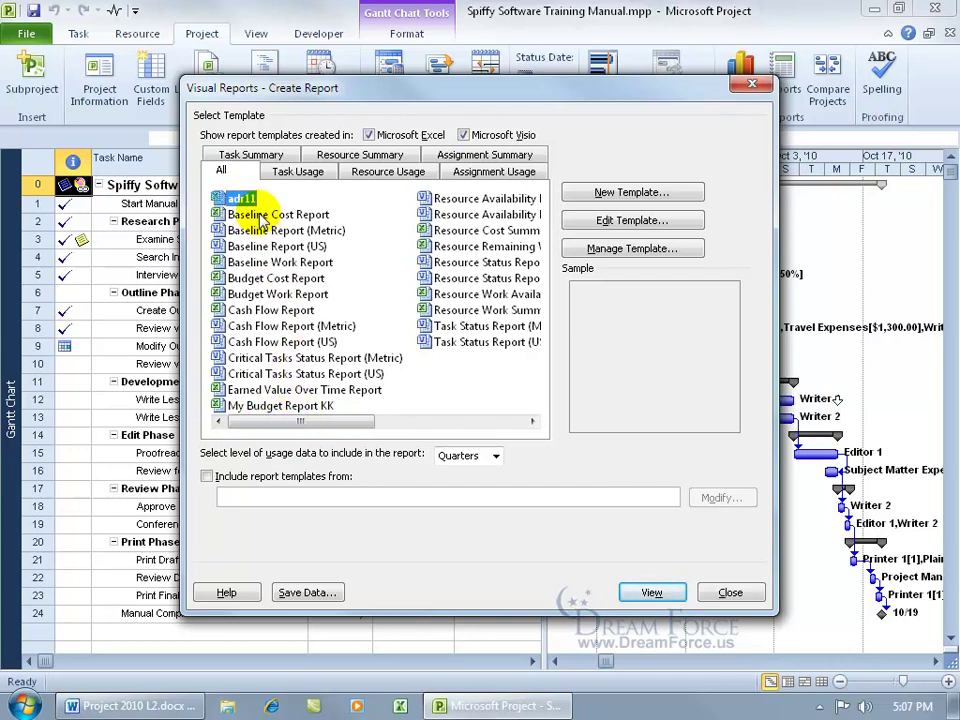
left_click(649, 249)
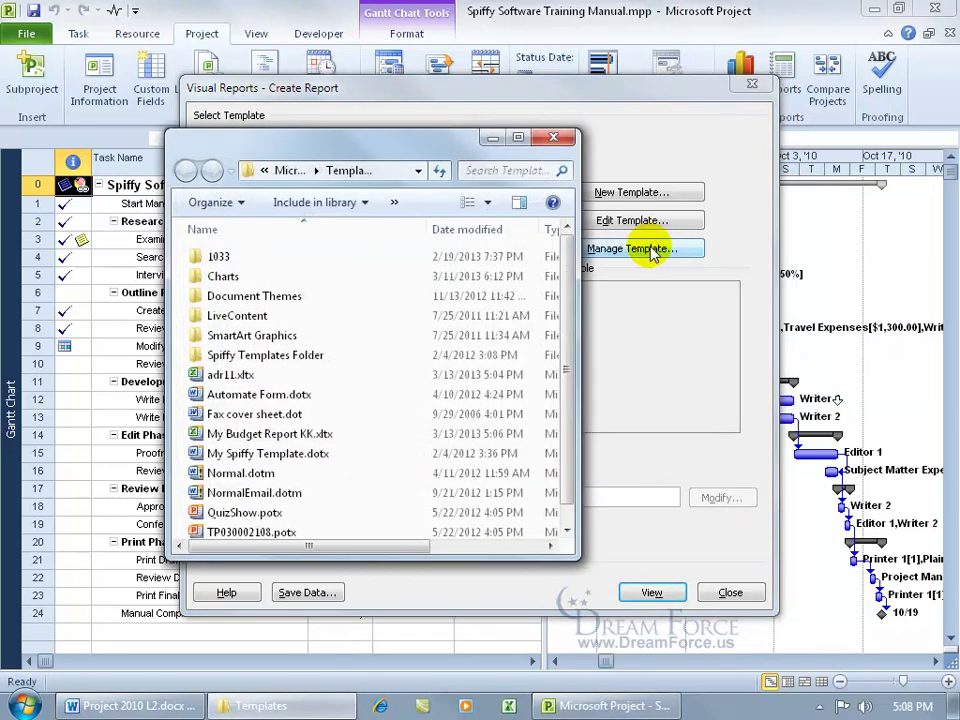
left_click_drag(563, 252, 567, 340)
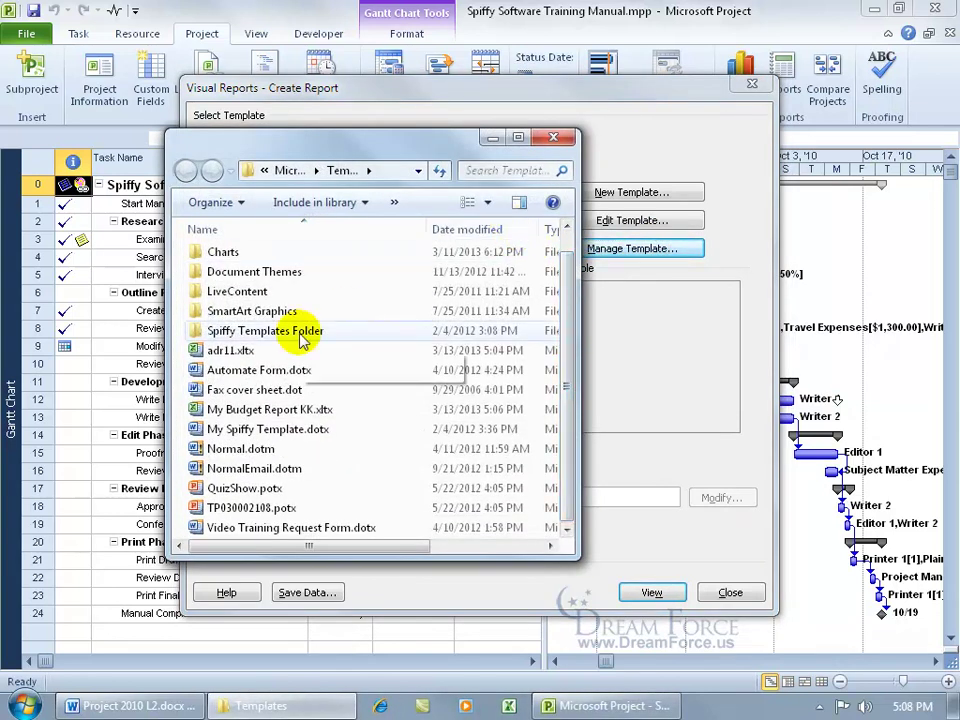
right_click(216, 352)
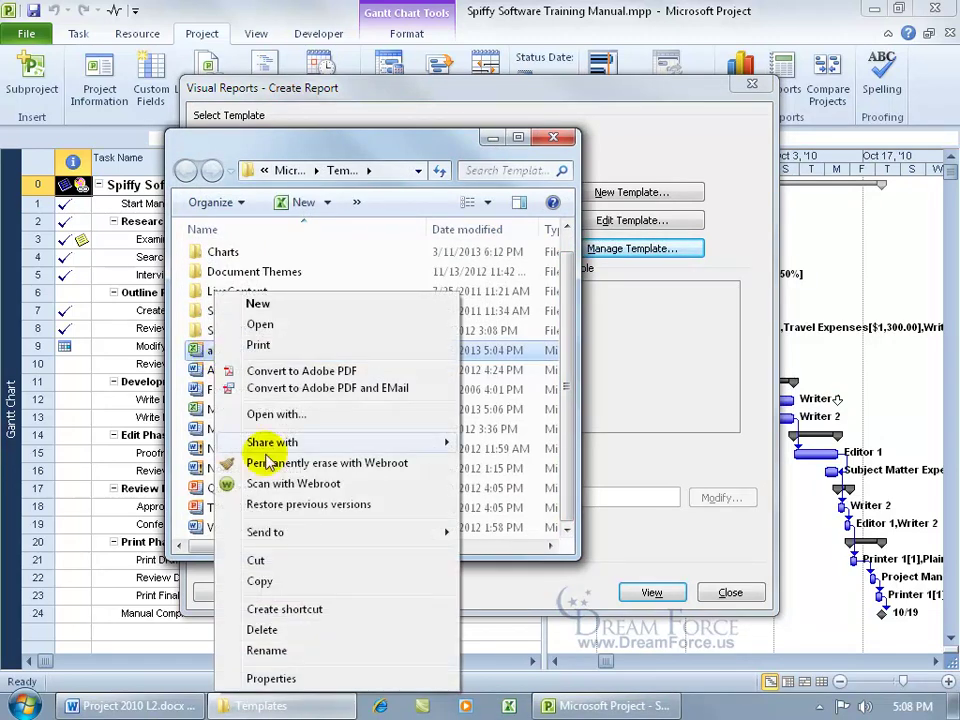
left_click(278, 632)
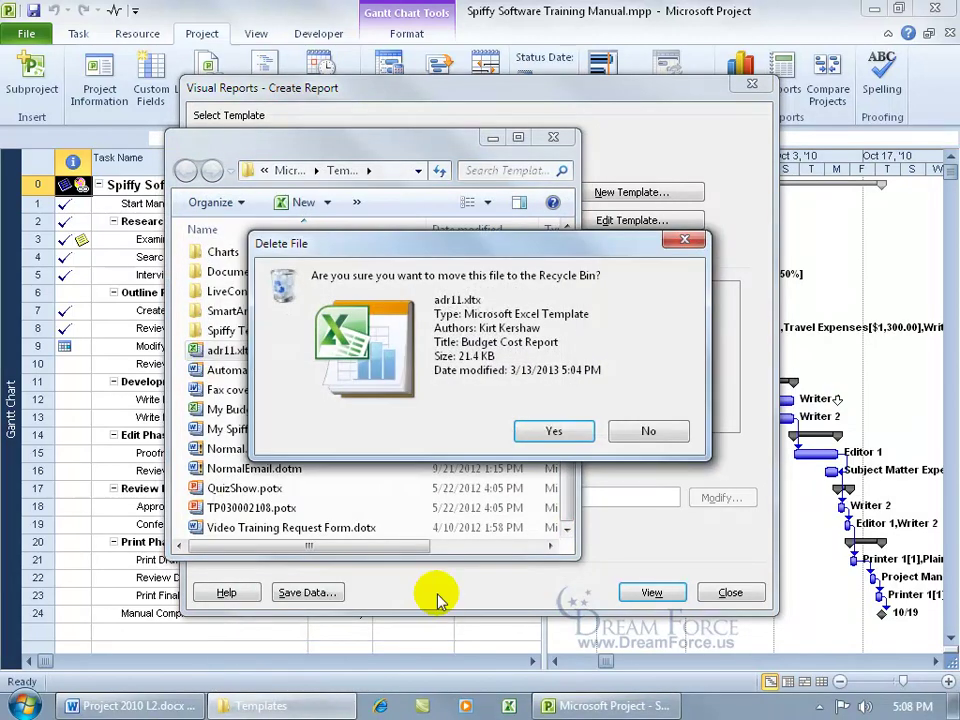
left_click(555, 433)
left_click(553, 137)
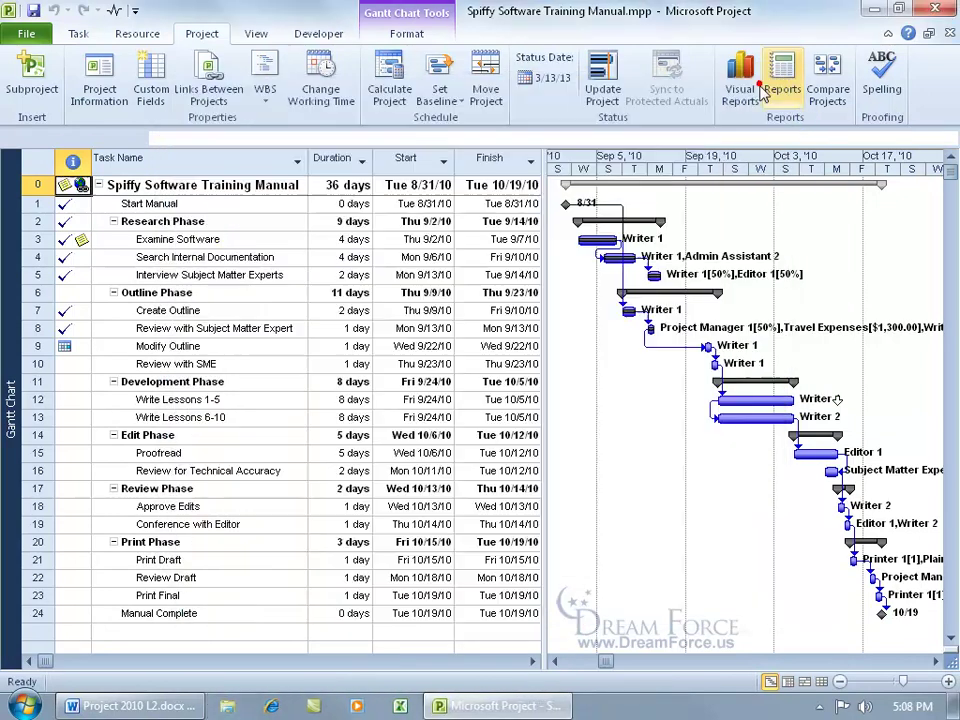
left_click(752, 83)
Create a new Excel visual report template based on Assignment Usage data, keeping the default selected fields.
left_click(740, 96)
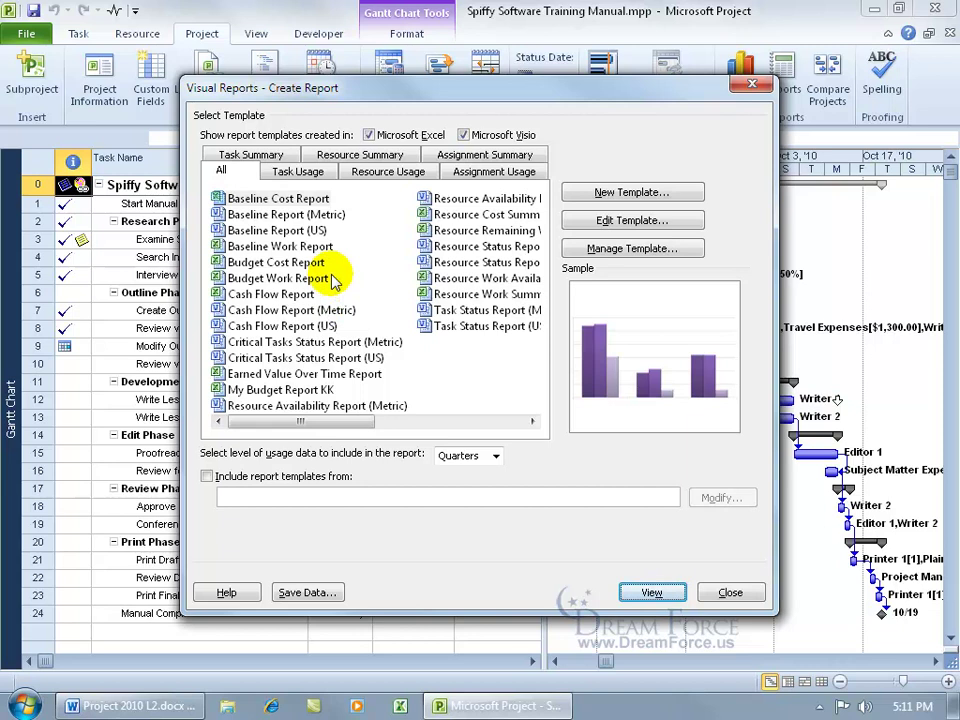
left_click(630, 194)
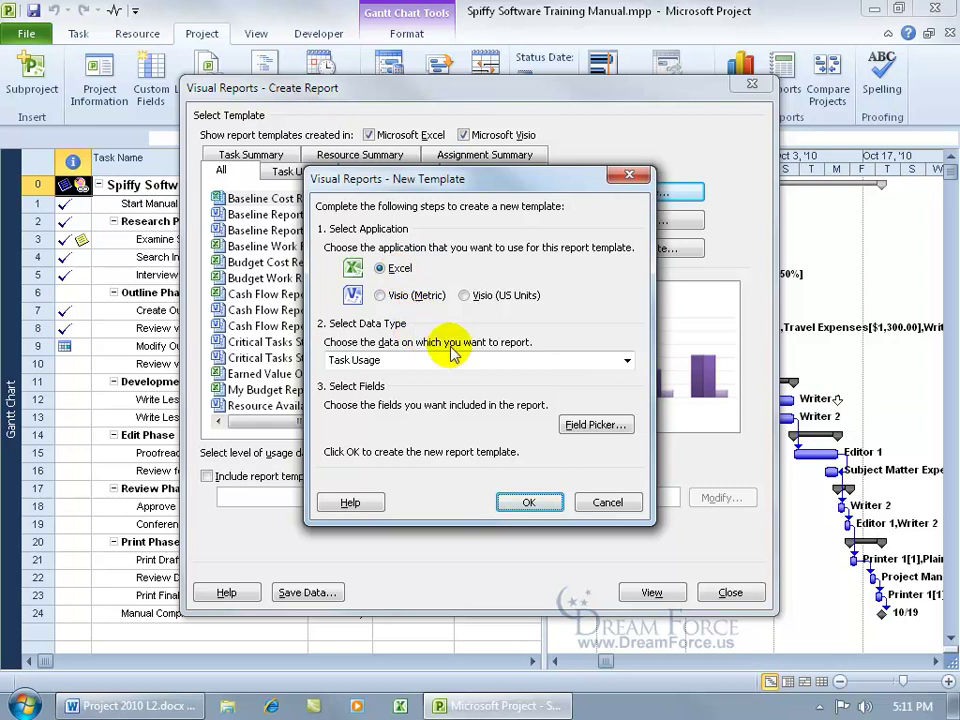
left_click(625, 362)
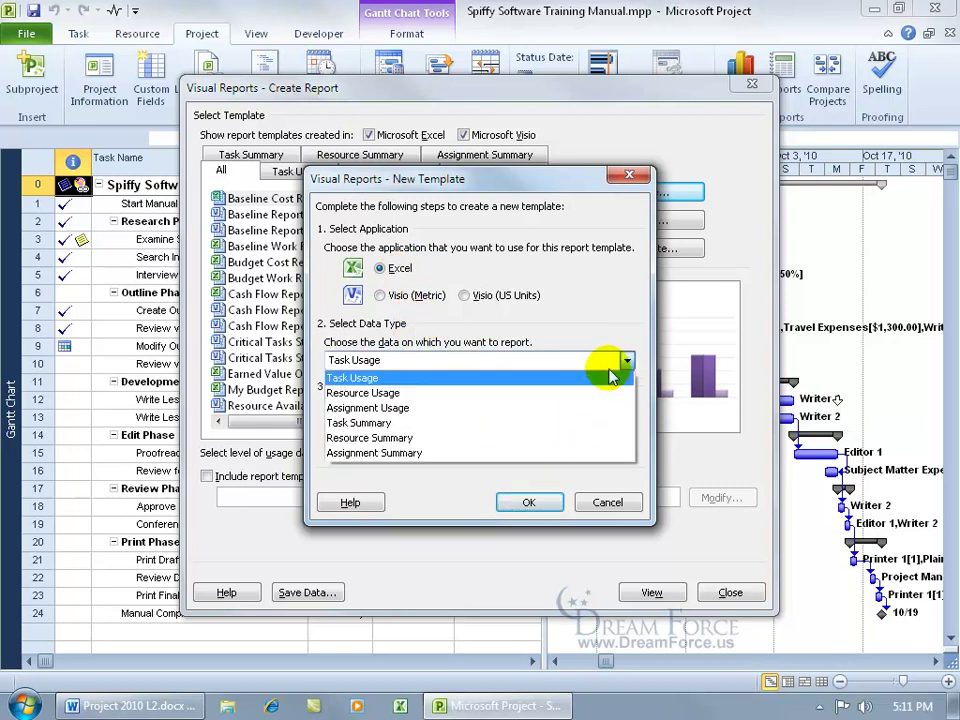
left_click(548, 407)
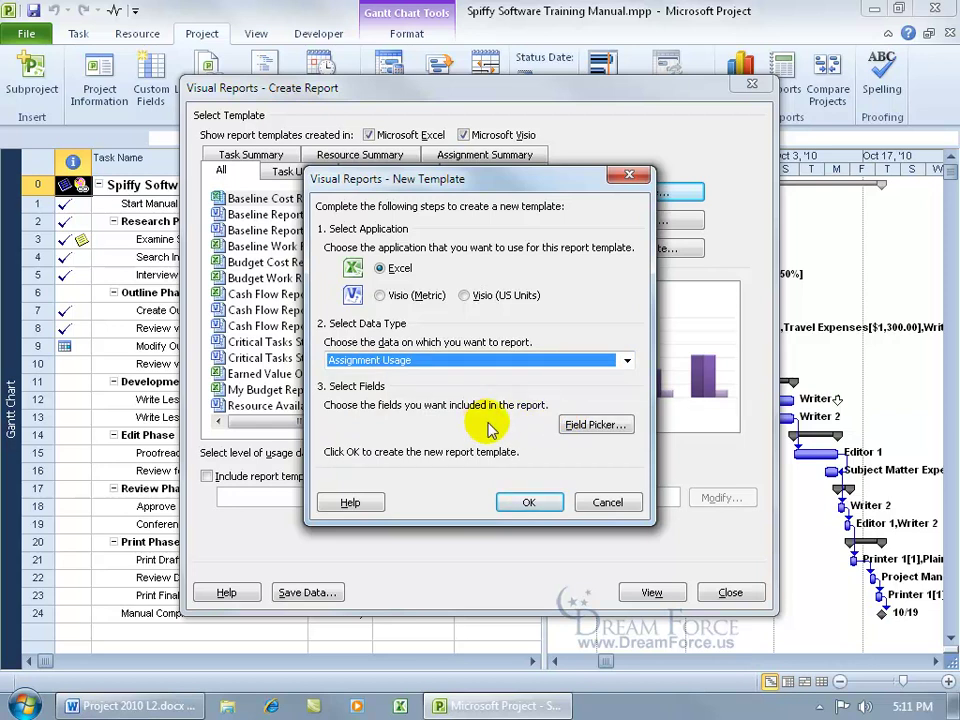
left_click(590, 425)
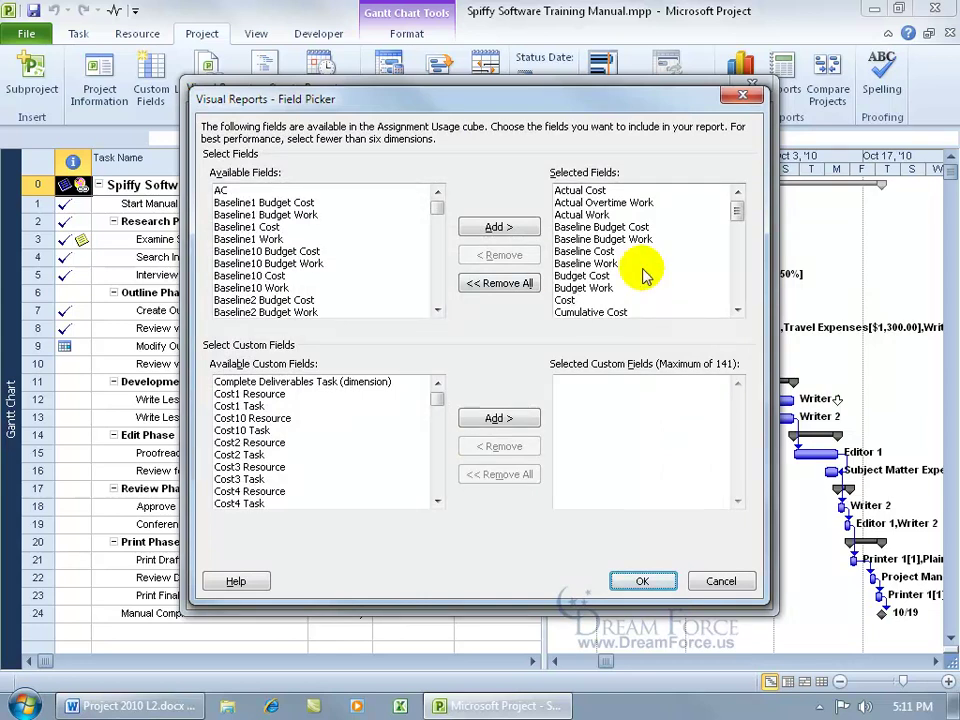
left_click(568, 251)
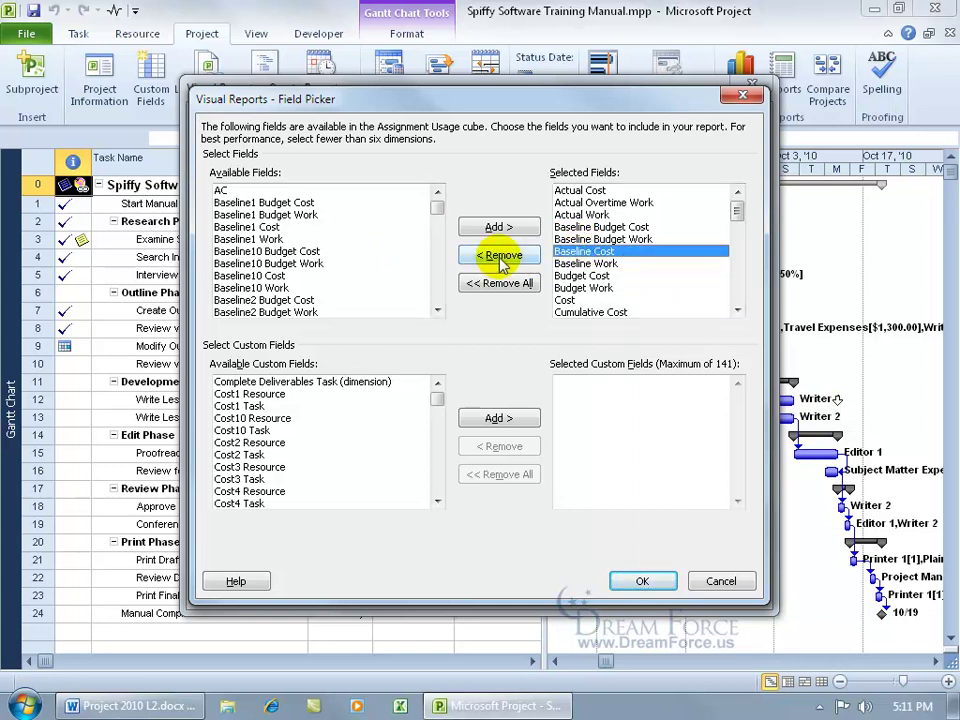
left_click(642, 580)
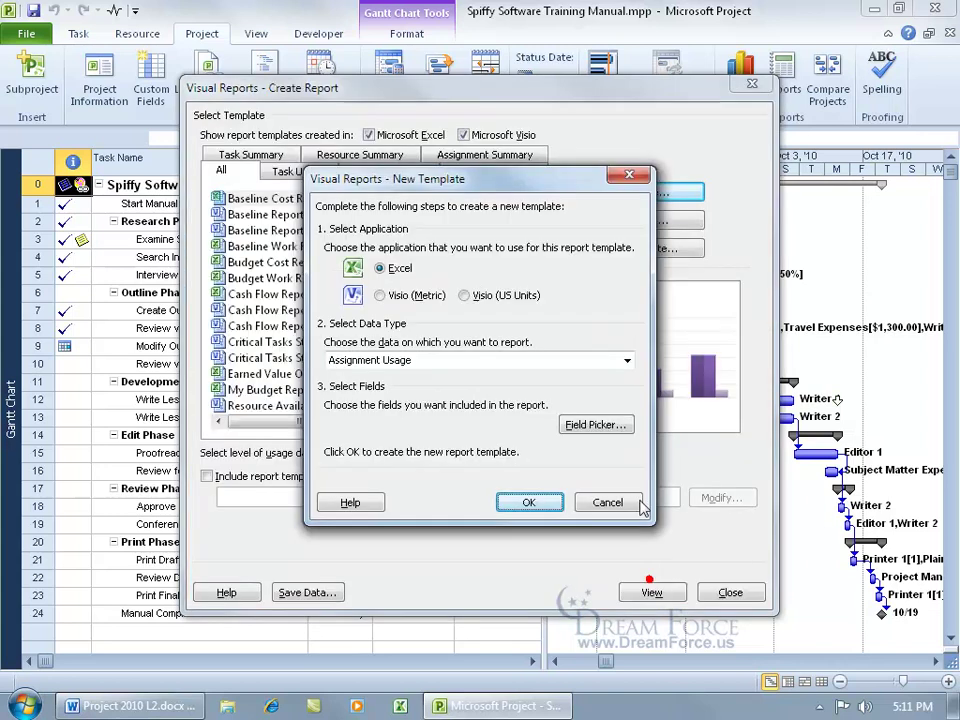
left_click(531, 503)
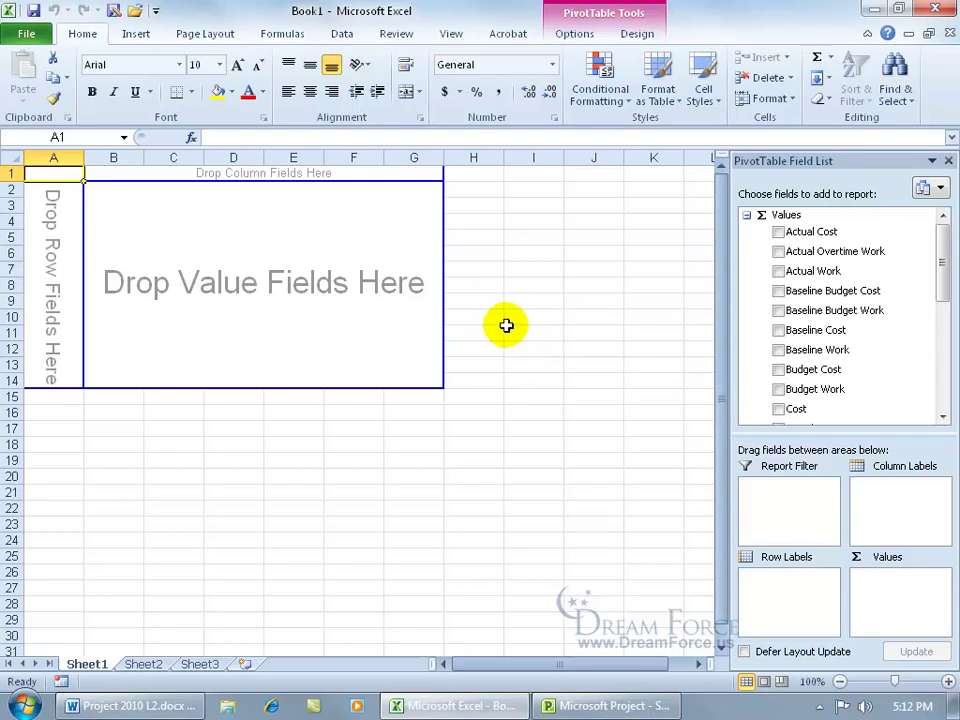
Add the Actual Cost, Baseline Cost and Cost fields to the PivotTable values.
left_click(778, 231)
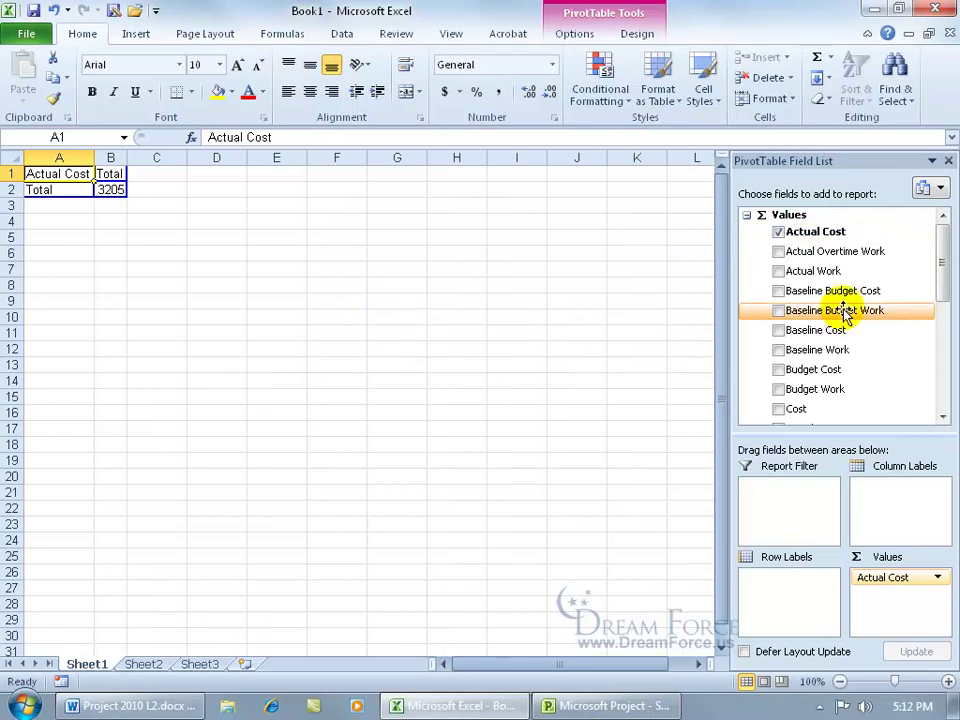
left_click(778, 330)
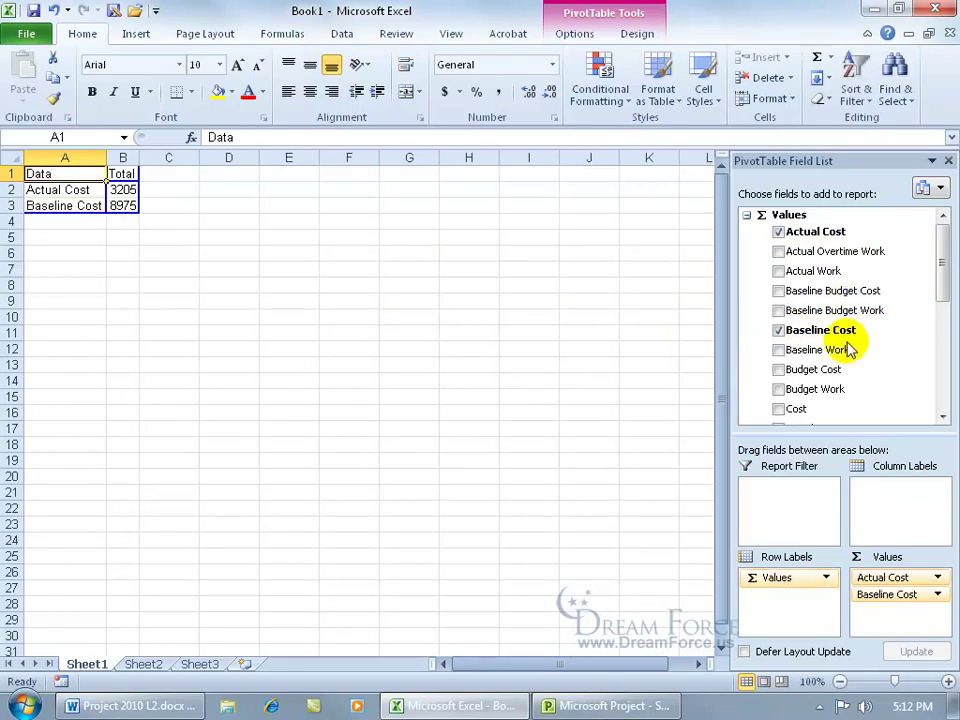
left_click(779, 408)
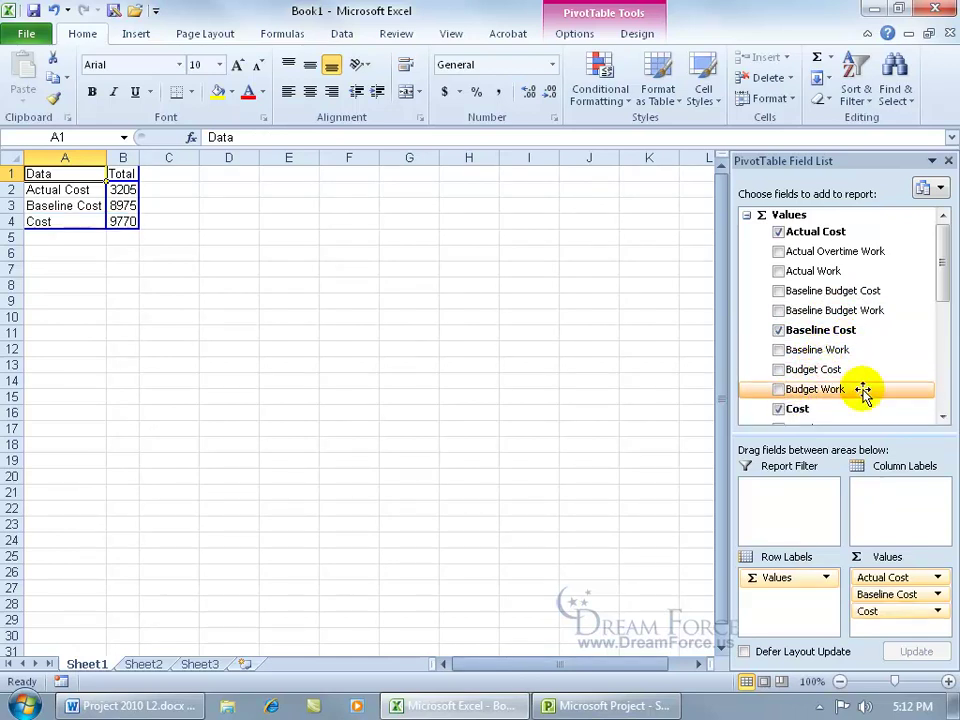
Add the Resources and Weekly Calendar fields to the PivotTable.
left_click_drag(940, 280, 940, 345)
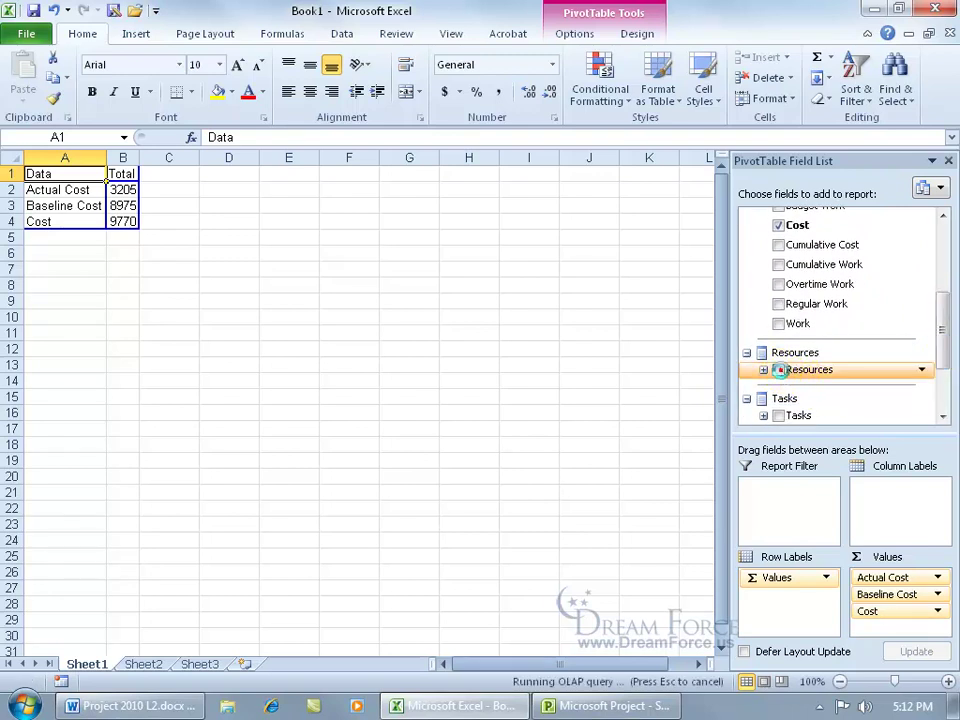
left_click(786, 370)
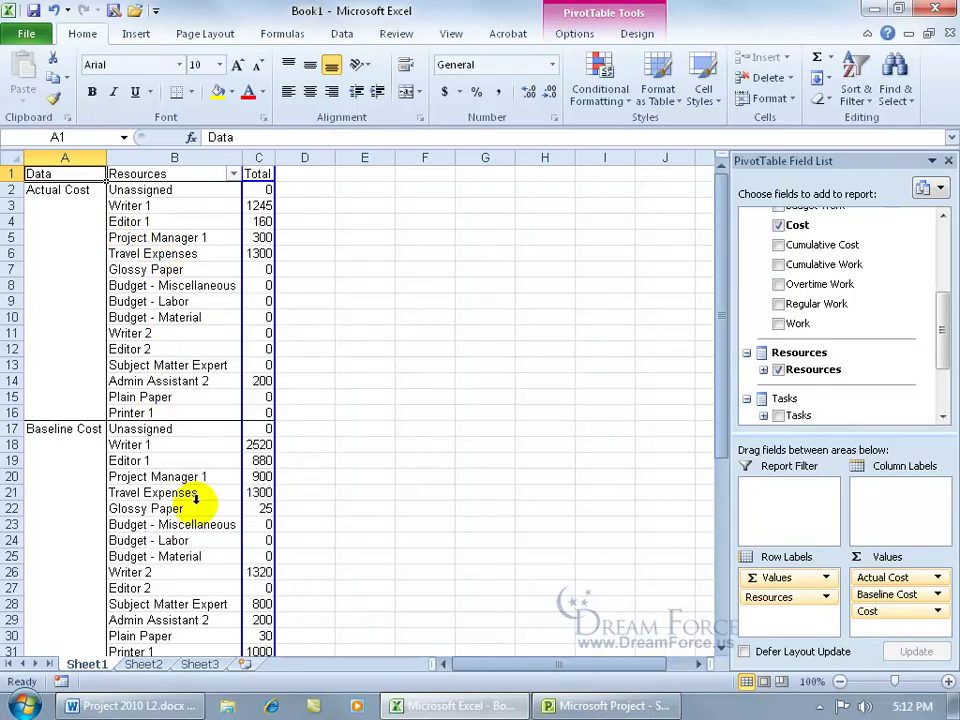
left_click_drag(945, 330, 950, 360)
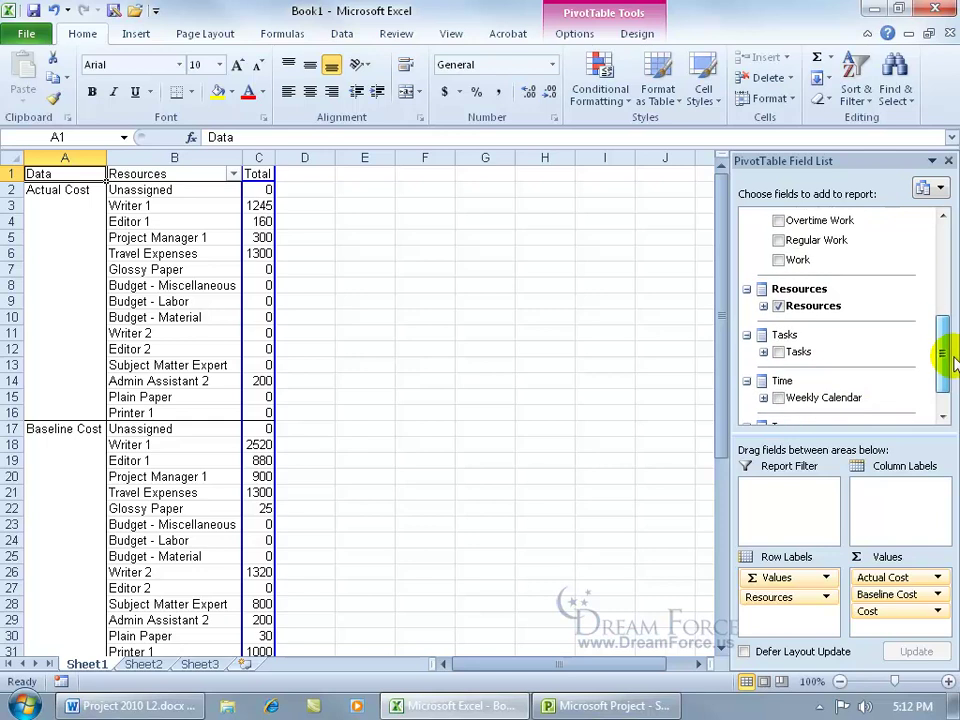
left_click(779, 397)
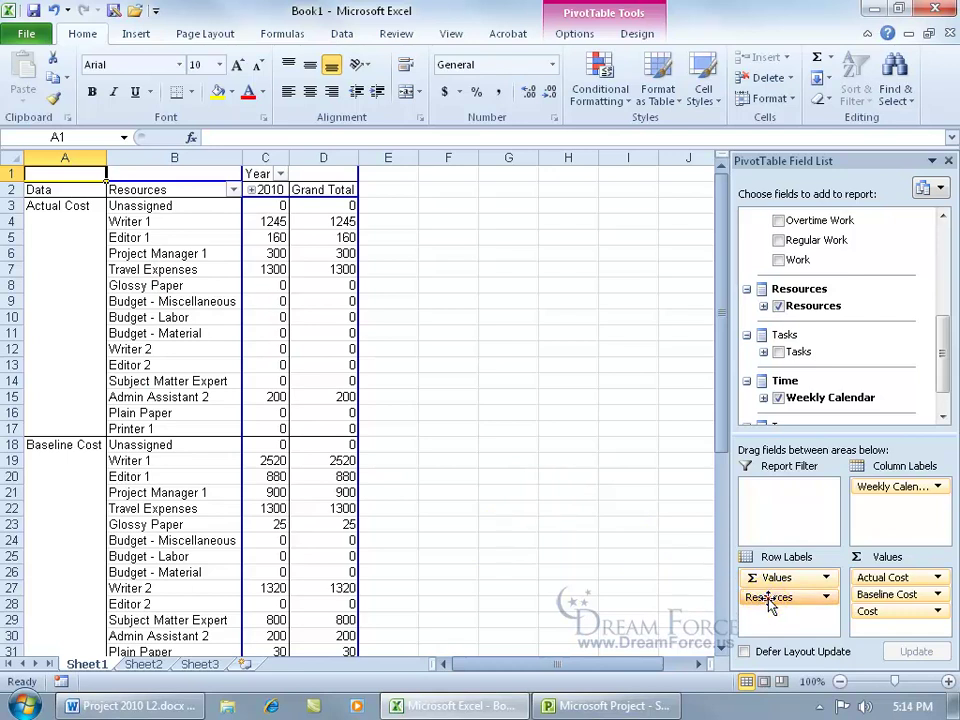
Move the Resources field to the report filter and filter the PivotTable to Writer 1 with multiple selection enabled.
left_click_drag(767, 598, 783, 494)
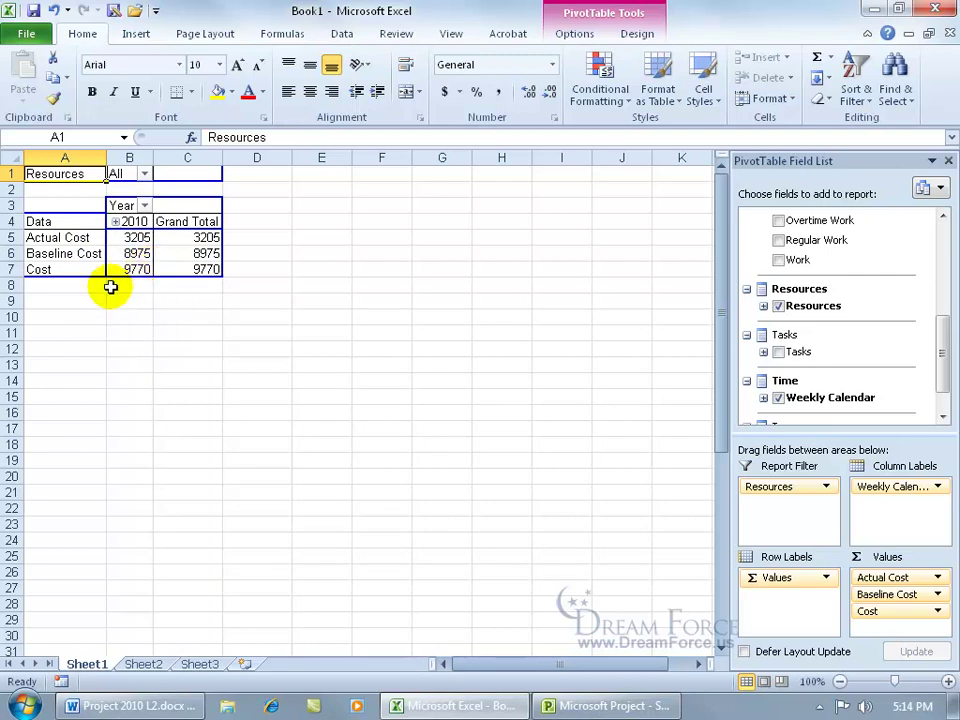
left_click(145, 175)
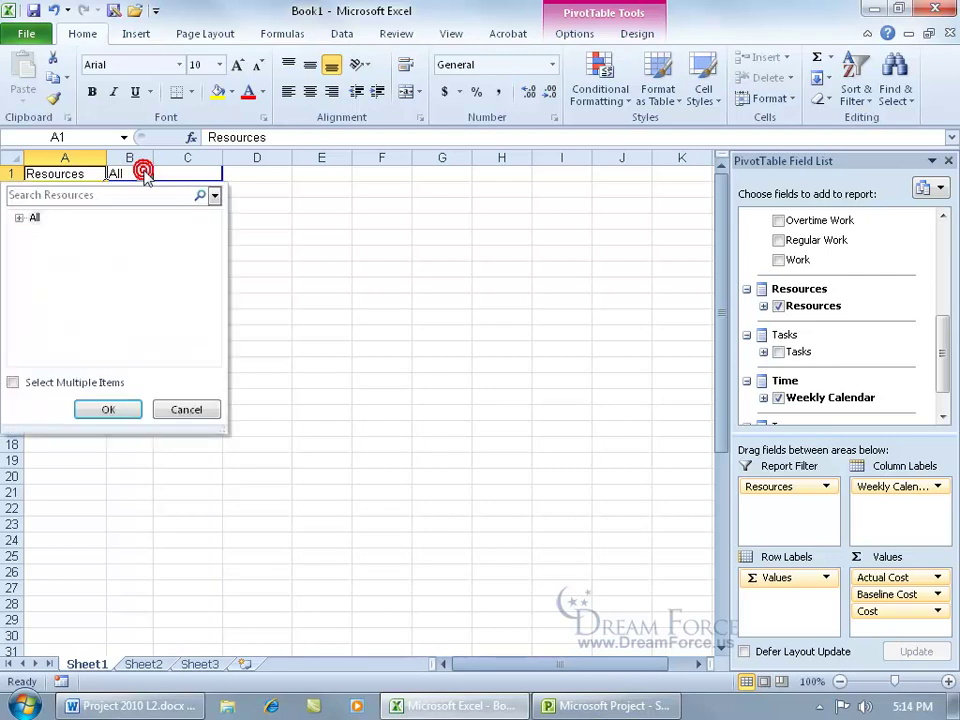
left_click(18, 219)
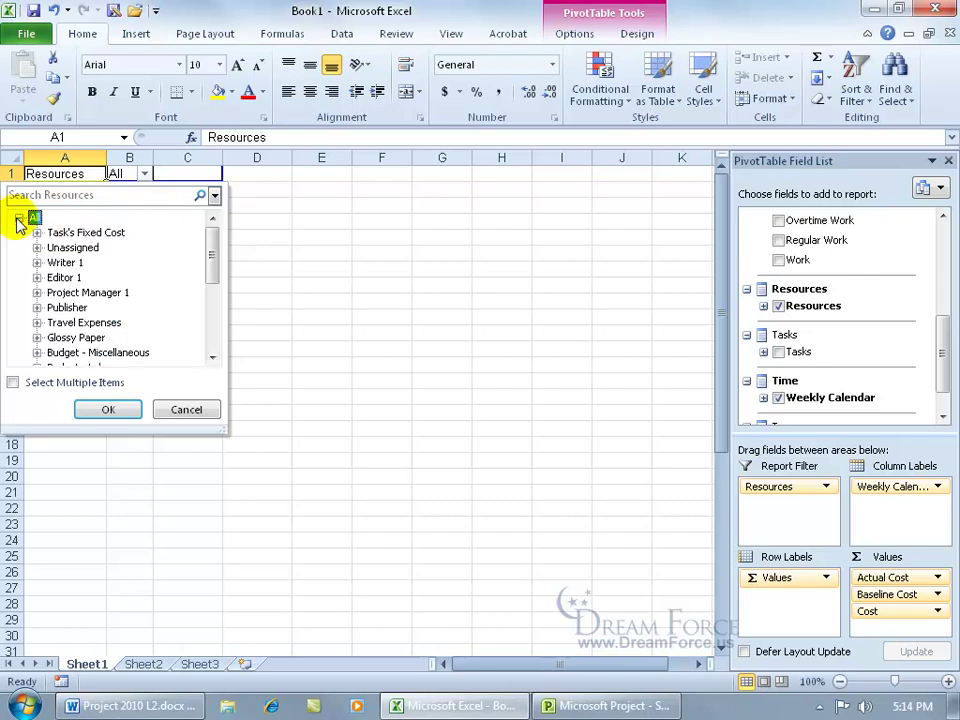
left_click(13, 383)
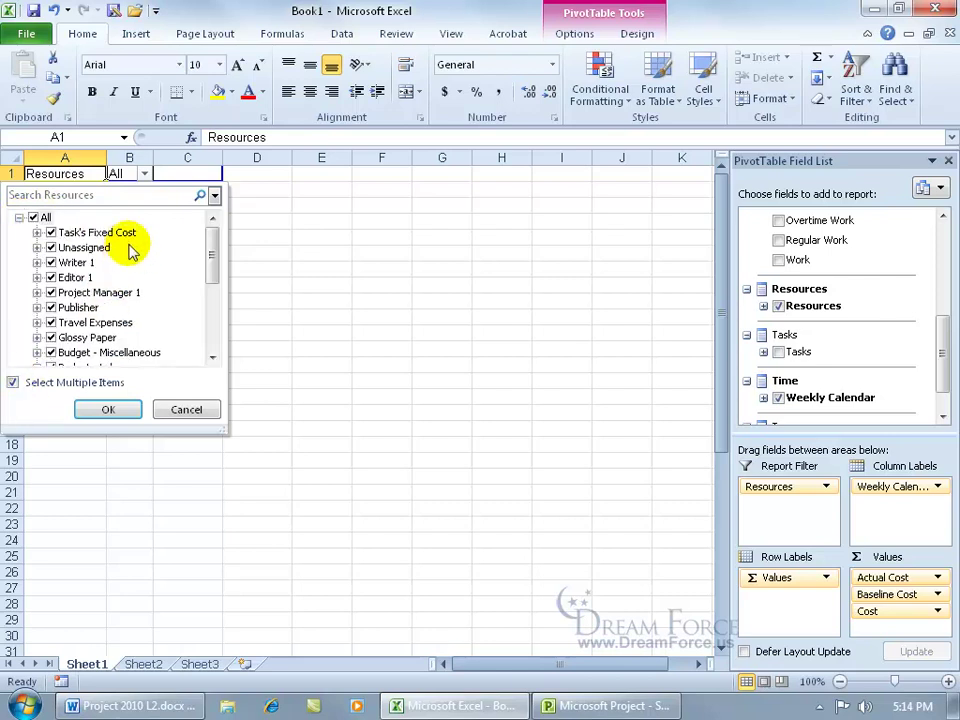
left_click(33, 217)
left_click(51, 265)
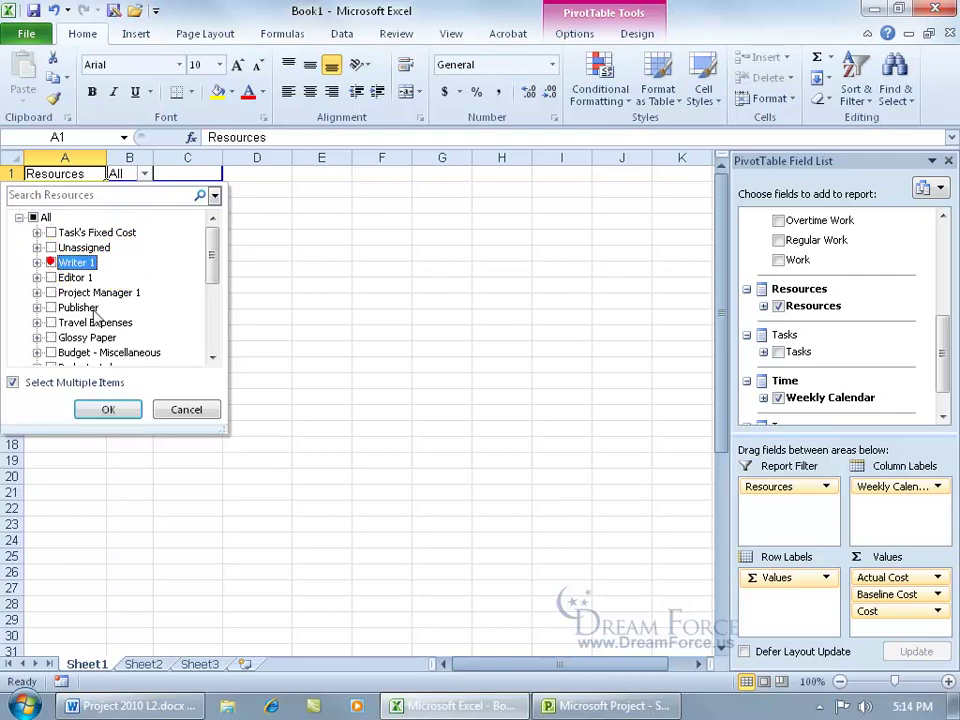
left_click(110, 412)
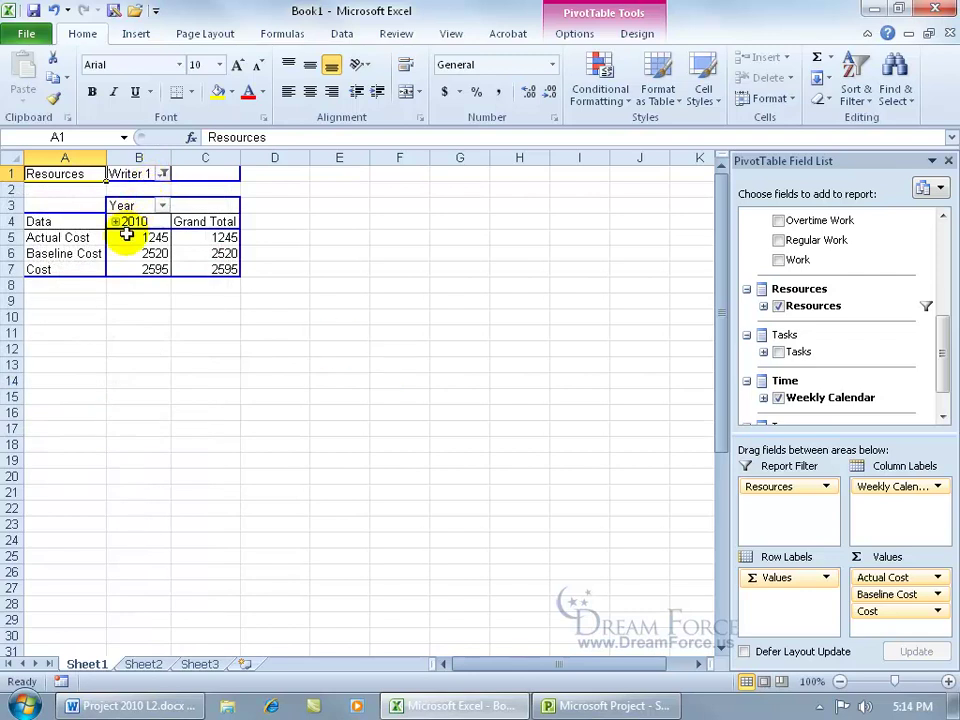
Change the Resources report filter to show only Writer 2.
mouse_move(128, 254)
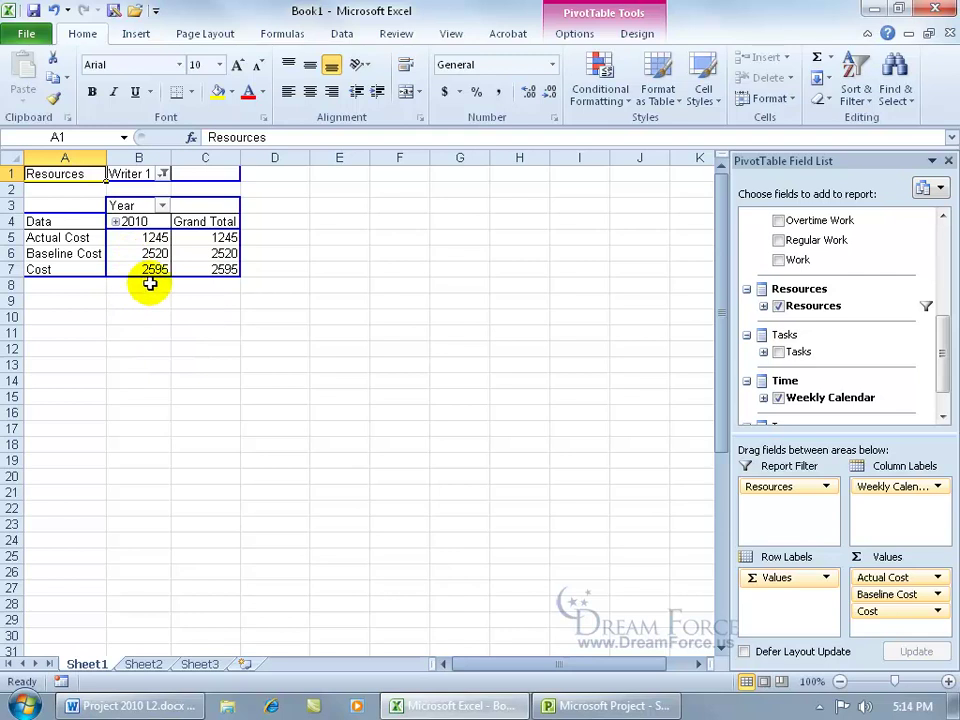
left_click(162, 174)
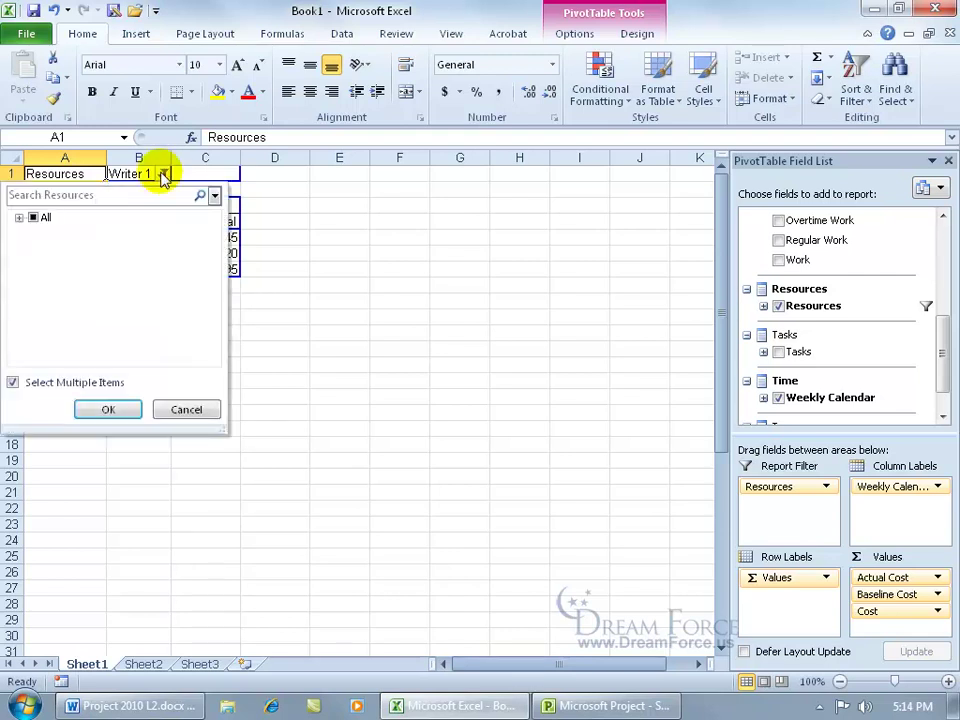
left_click(19, 217)
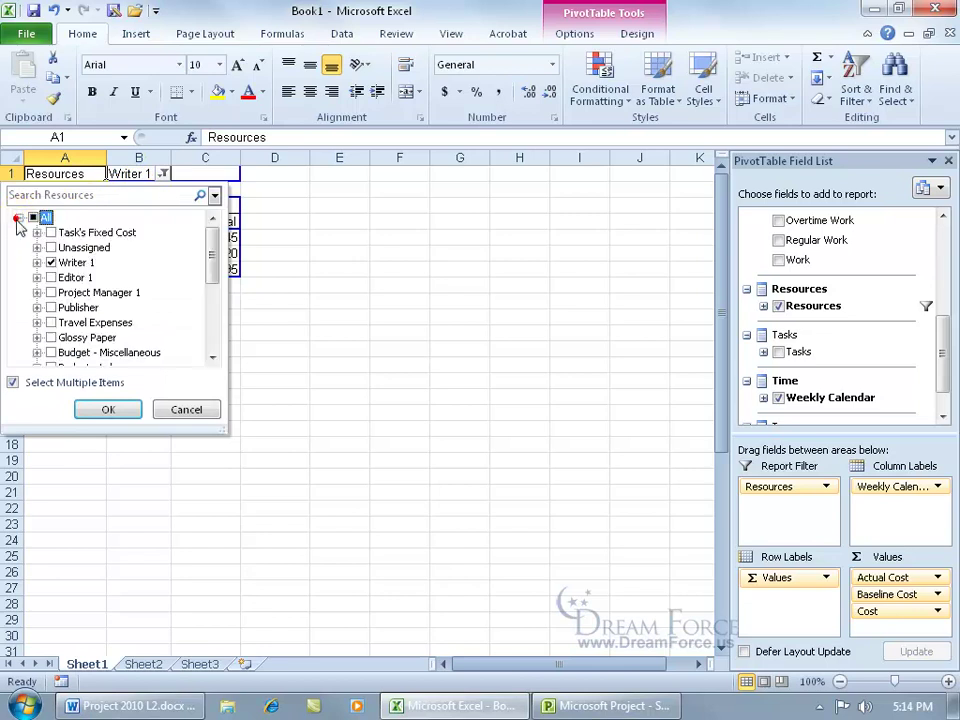
left_click(50, 263)
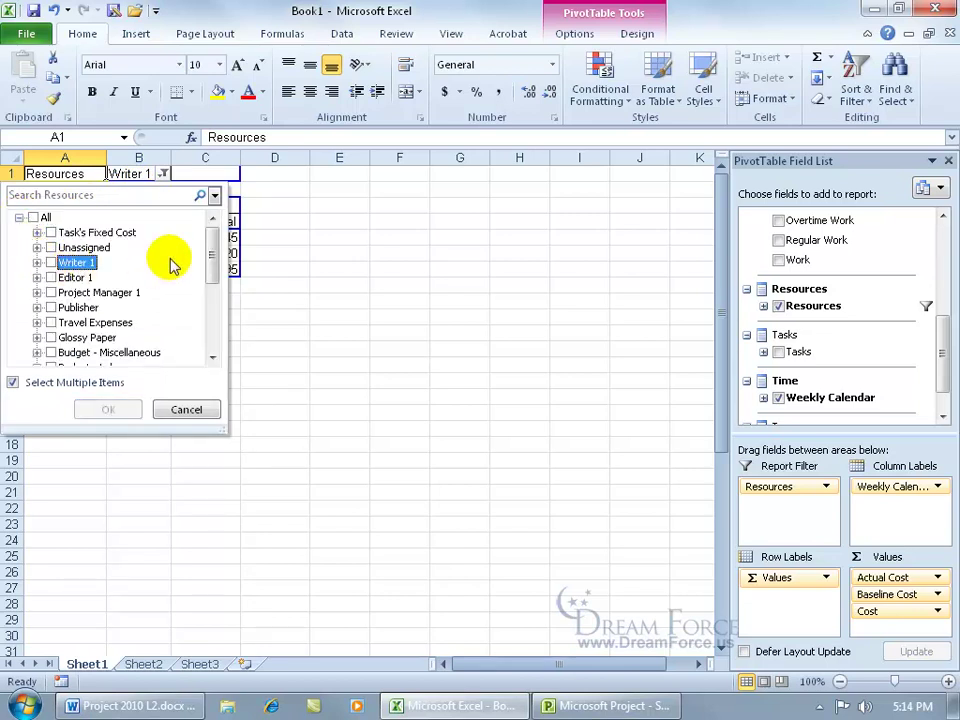
left_click_drag(213, 246, 212, 288)
left_click(51, 292)
left_click(118, 409)
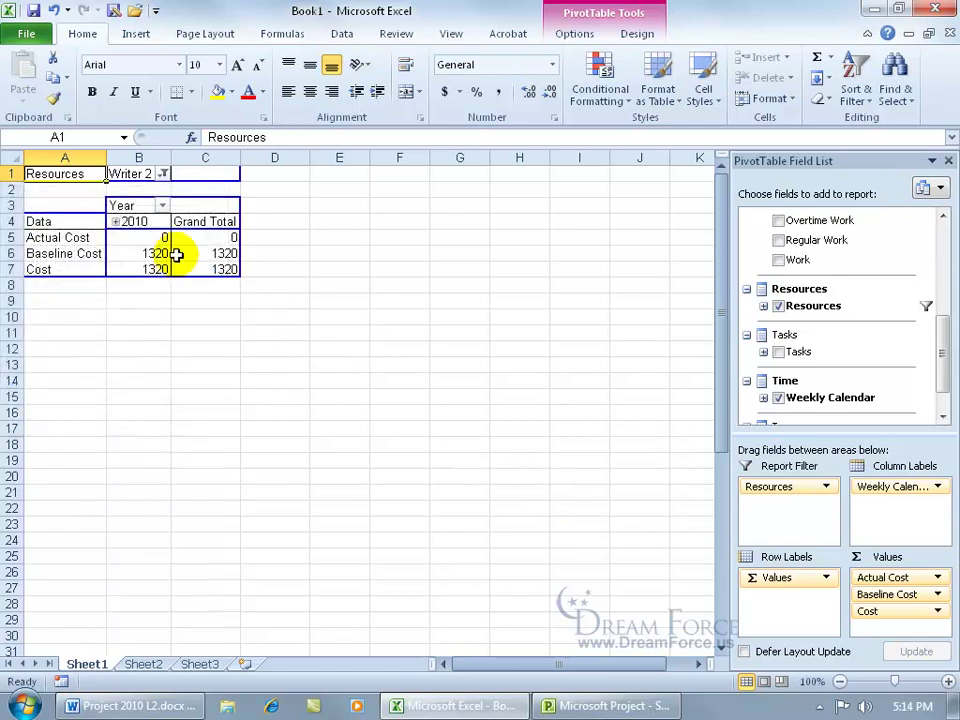
Reset the Resources report filter to include all resources.
mouse_move(191, 244)
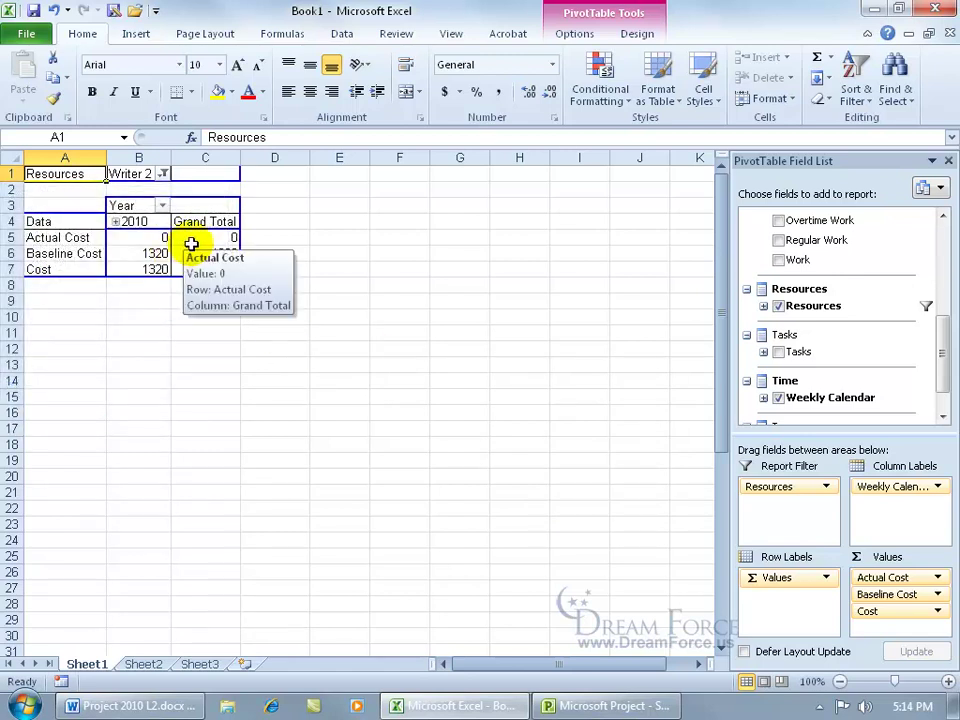
left_click(163, 174)
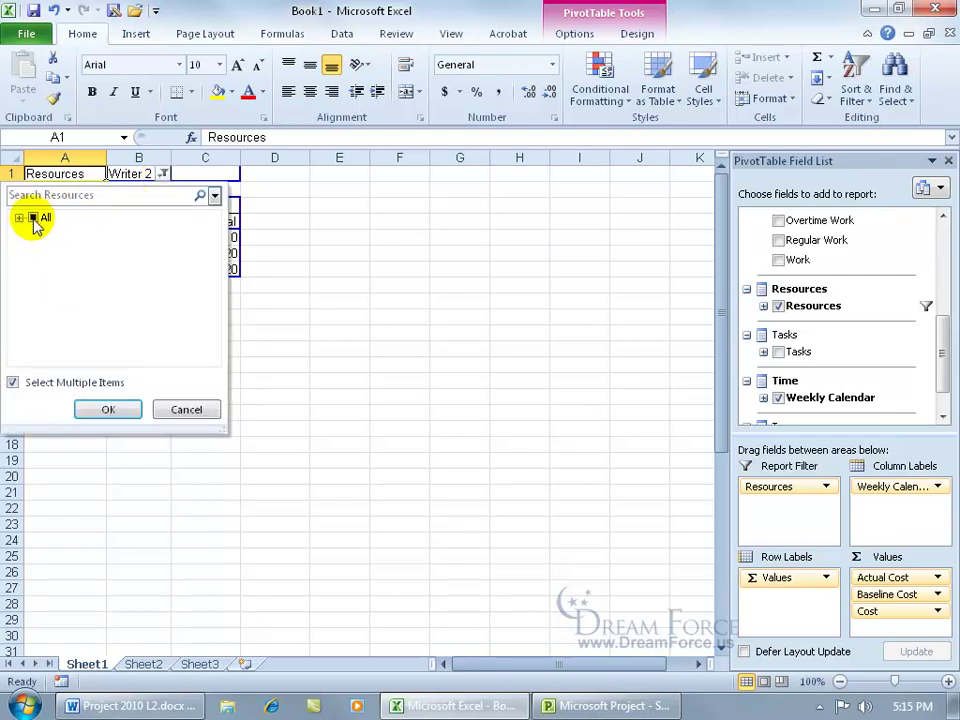
left_click(33, 218)
left_click(107, 409)
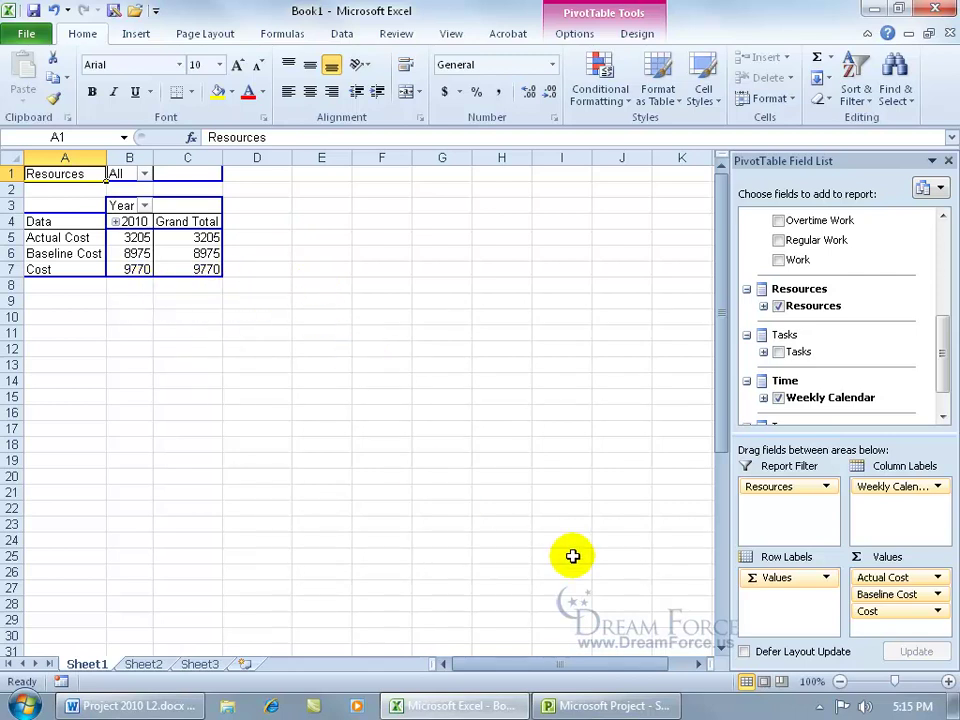
Turn deferred layout updating on for the PivotTable and switch it back off.
left_click(745, 652)
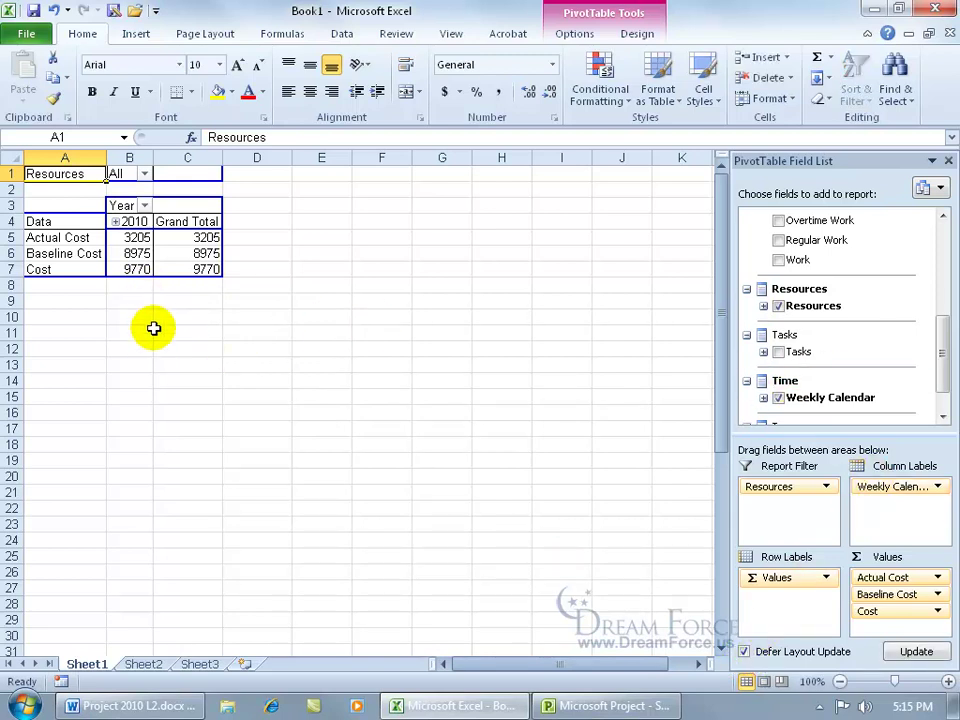
left_click(744, 651)
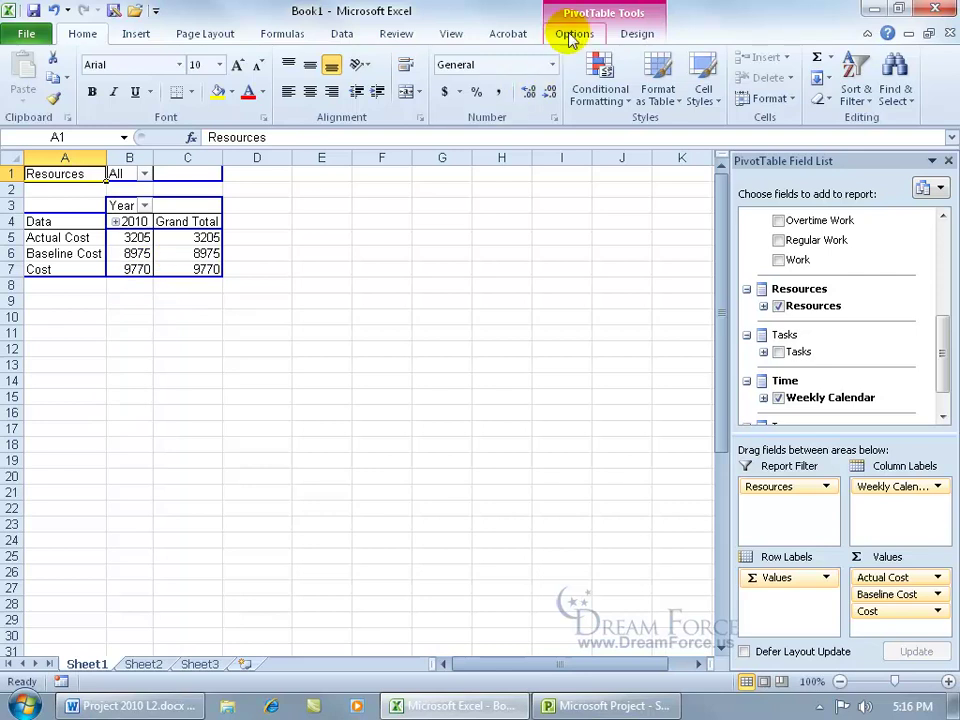
Insert a clustered column PivotChart from the PivotTable and place it just below the table, starting around row 9.
left_click(435, 268)
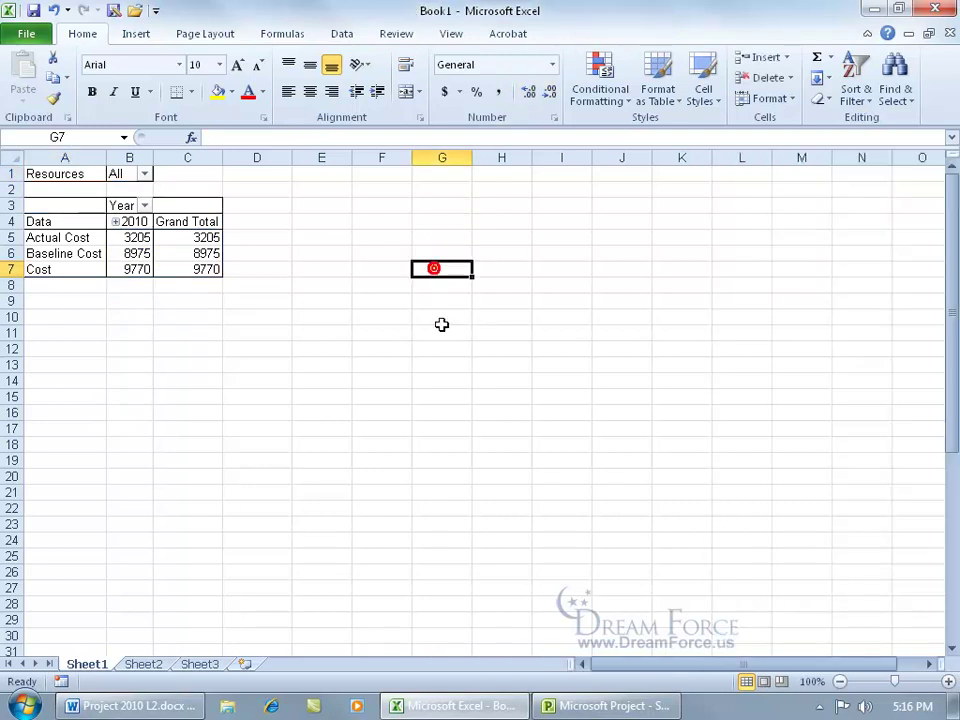
left_click(190, 253)
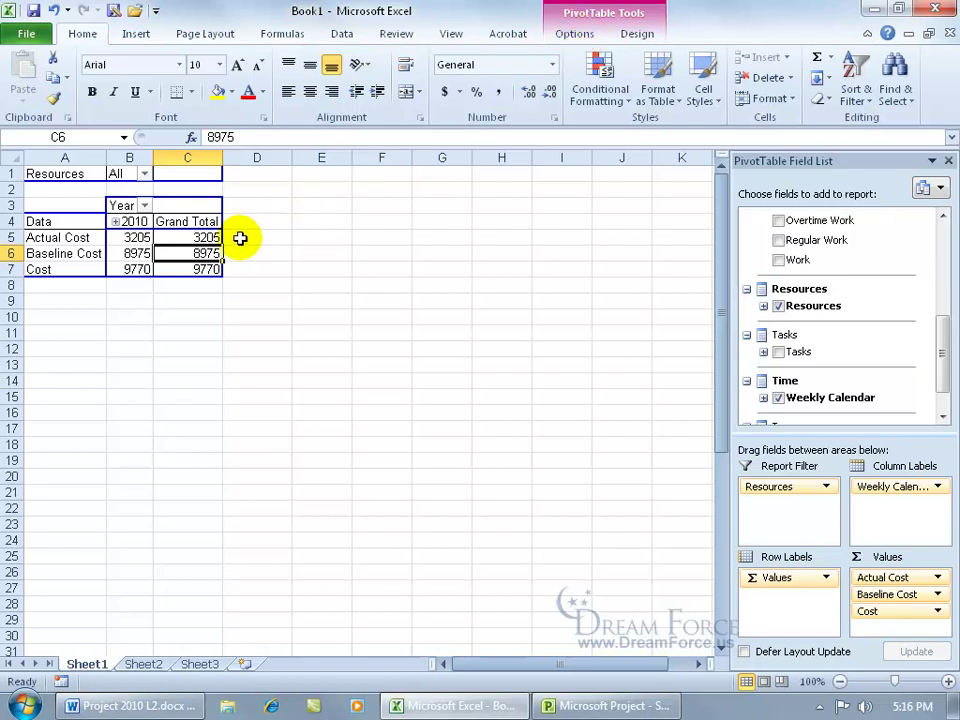
left_click(588, 38)
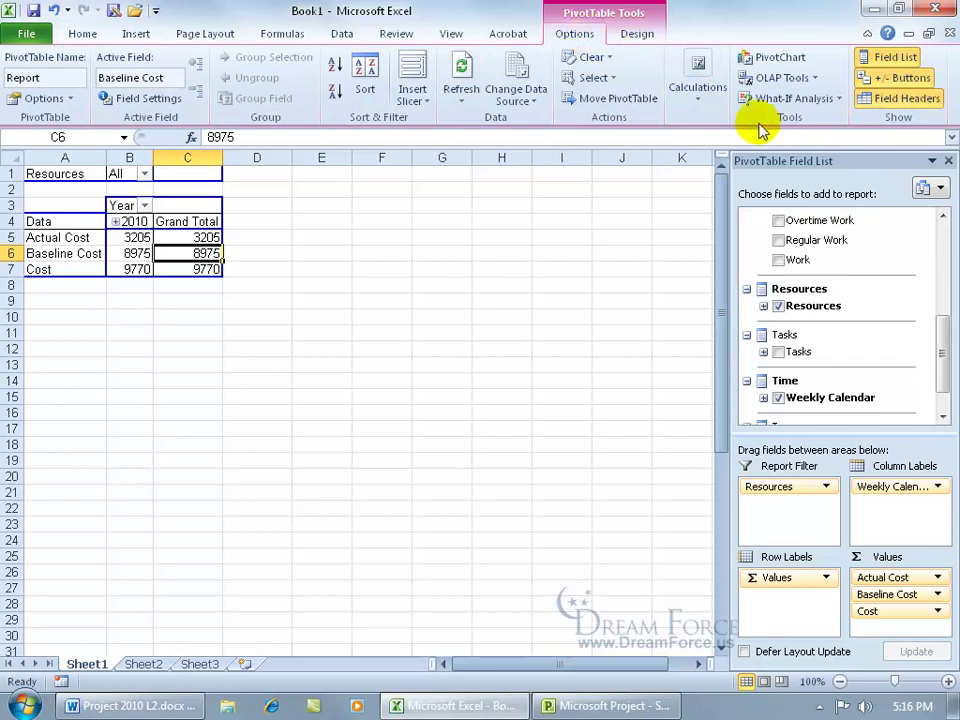
left_click(788, 60)
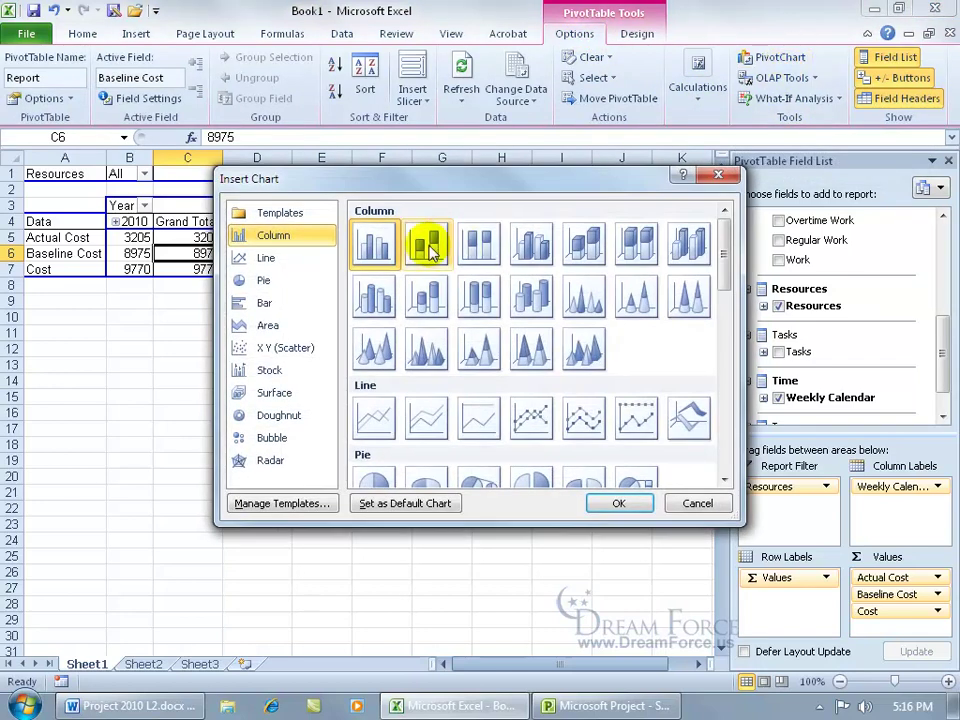
double_click(377, 250)
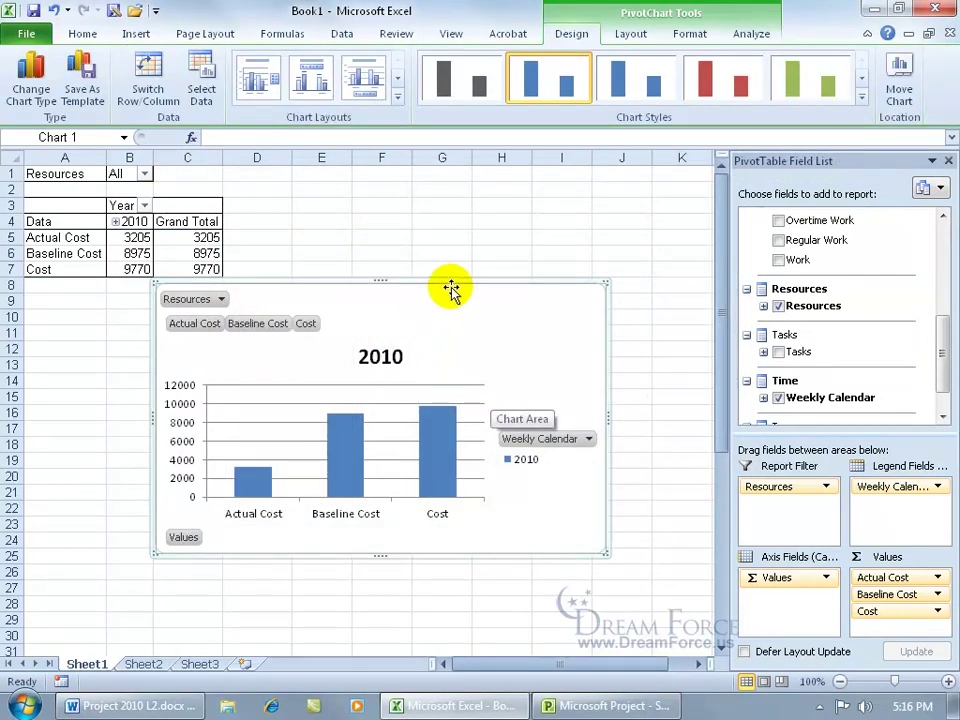
left_click_drag(451, 280, 502, 299)
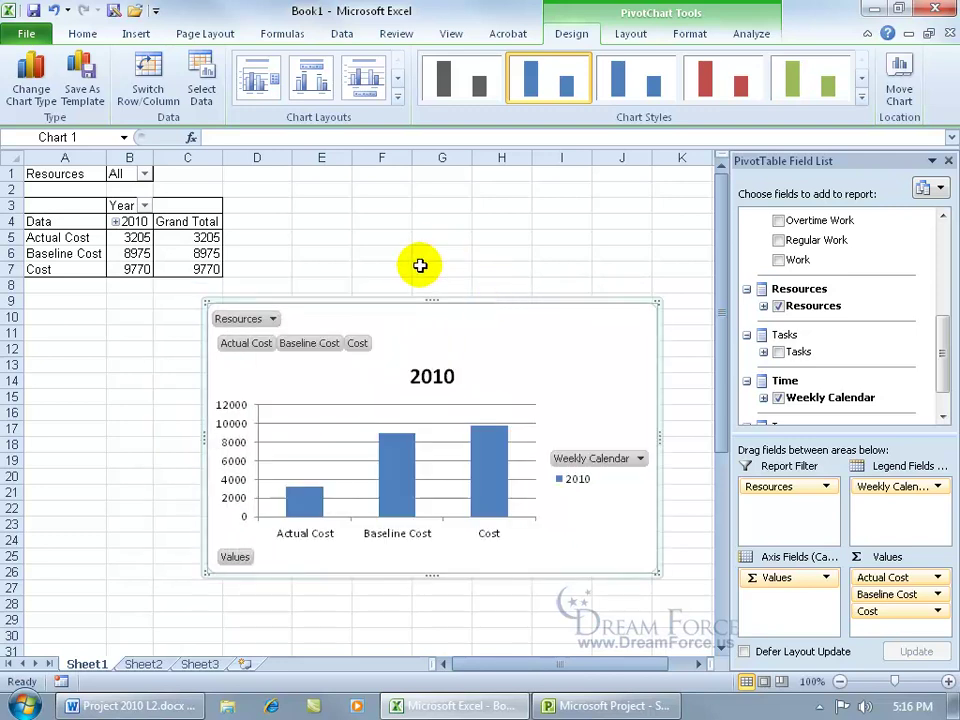
Filter the PivotTable and its PivotChart to only the Writer 1 resource, and undo that filter.
left_click(273, 320)
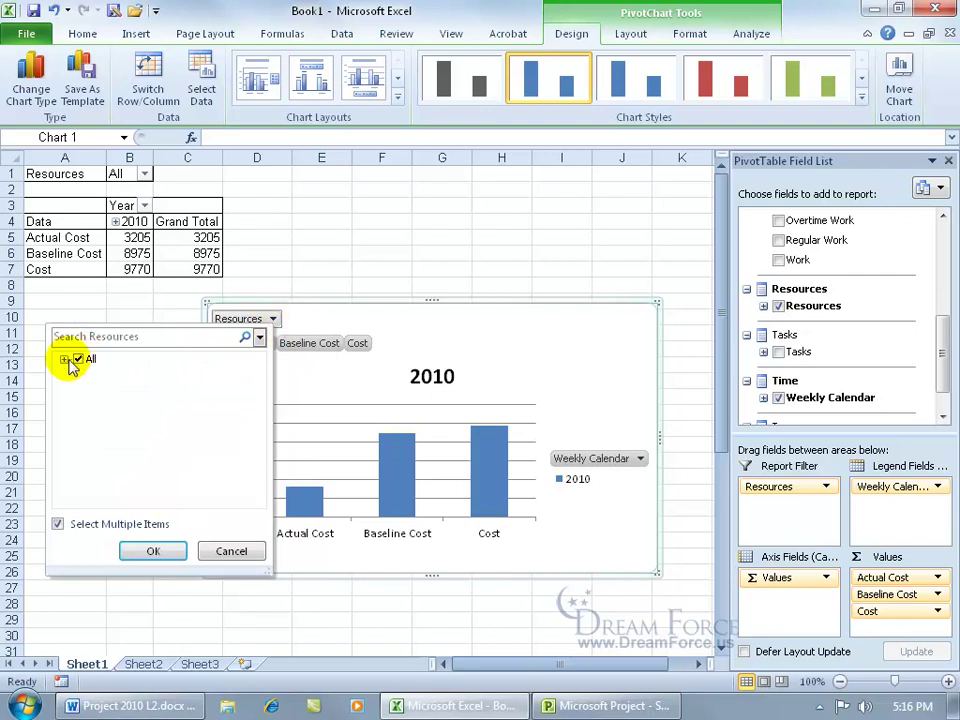
left_click(370, 316)
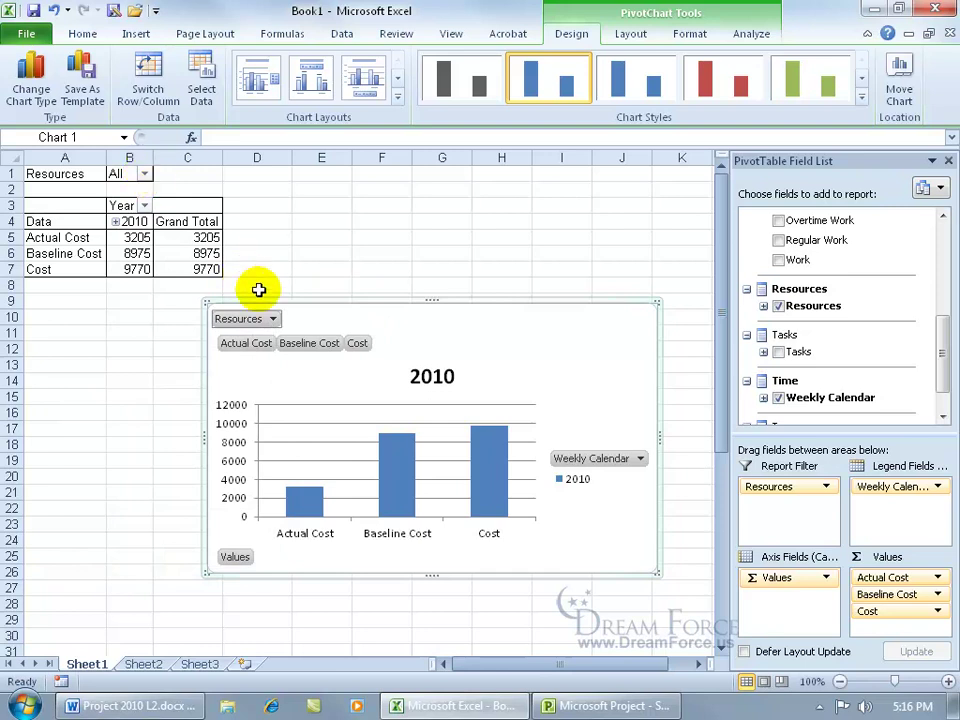
left_click(144, 174)
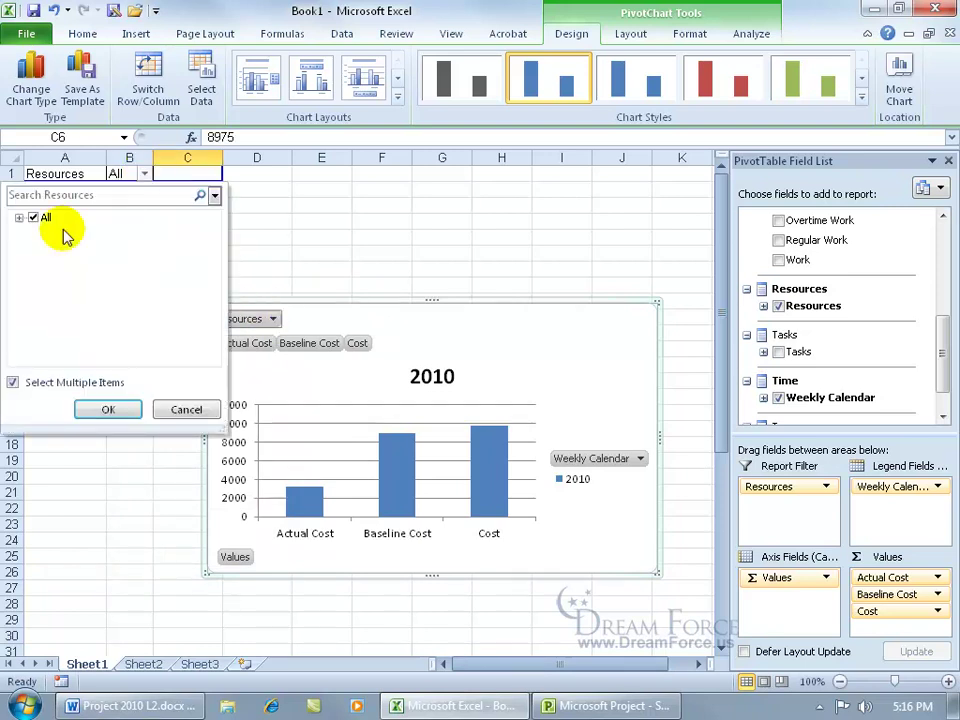
left_click(33, 218)
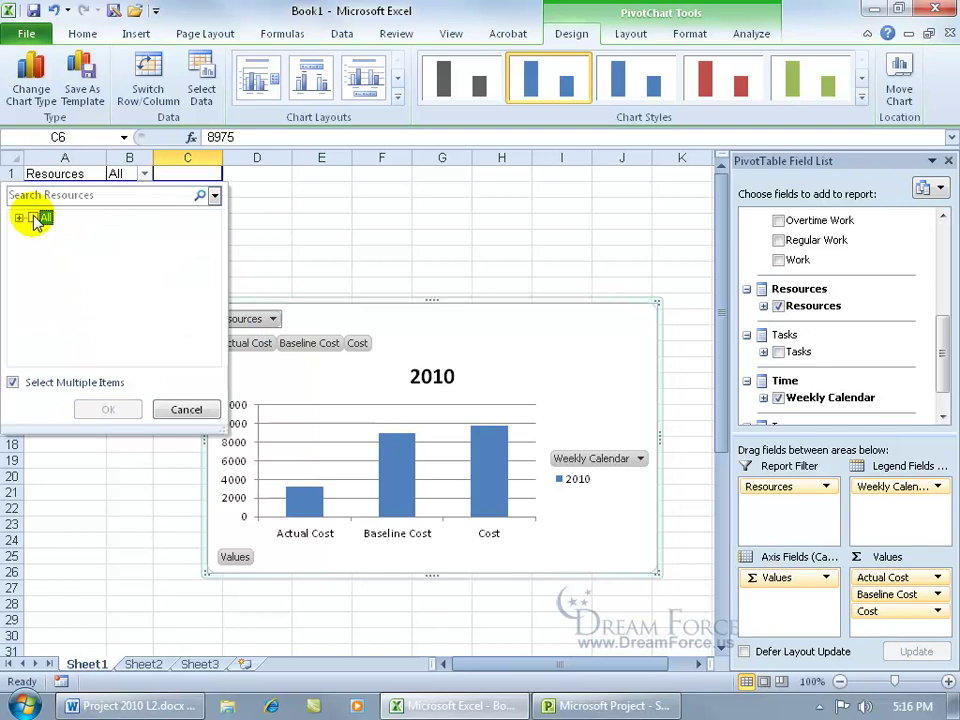
left_click(19, 217)
left_click(51, 262)
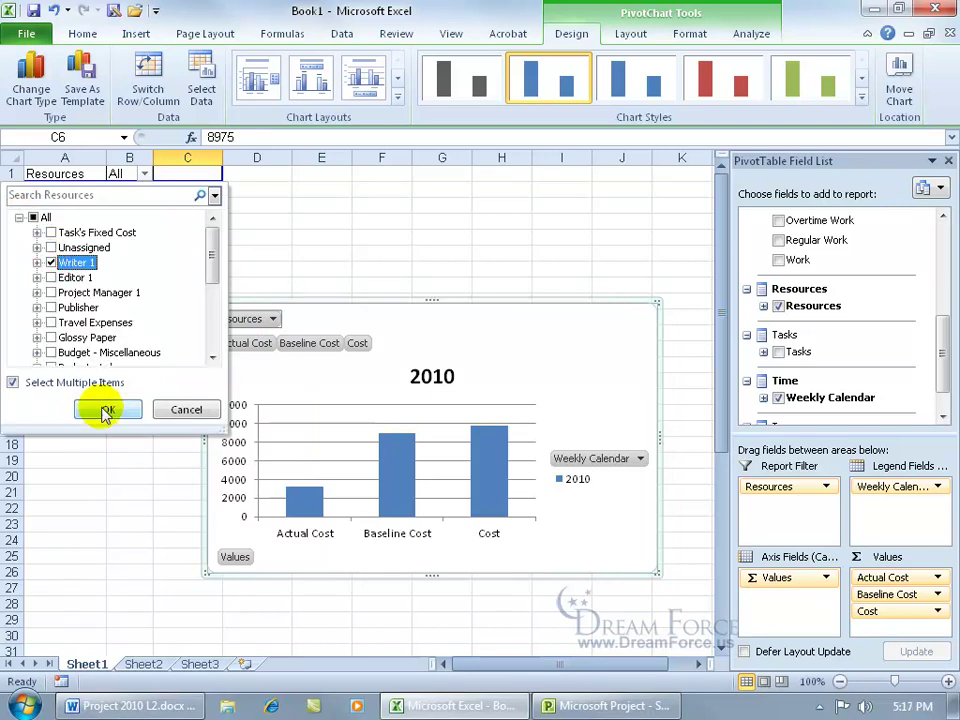
left_click(106, 409)
mouse_move(527, 489)
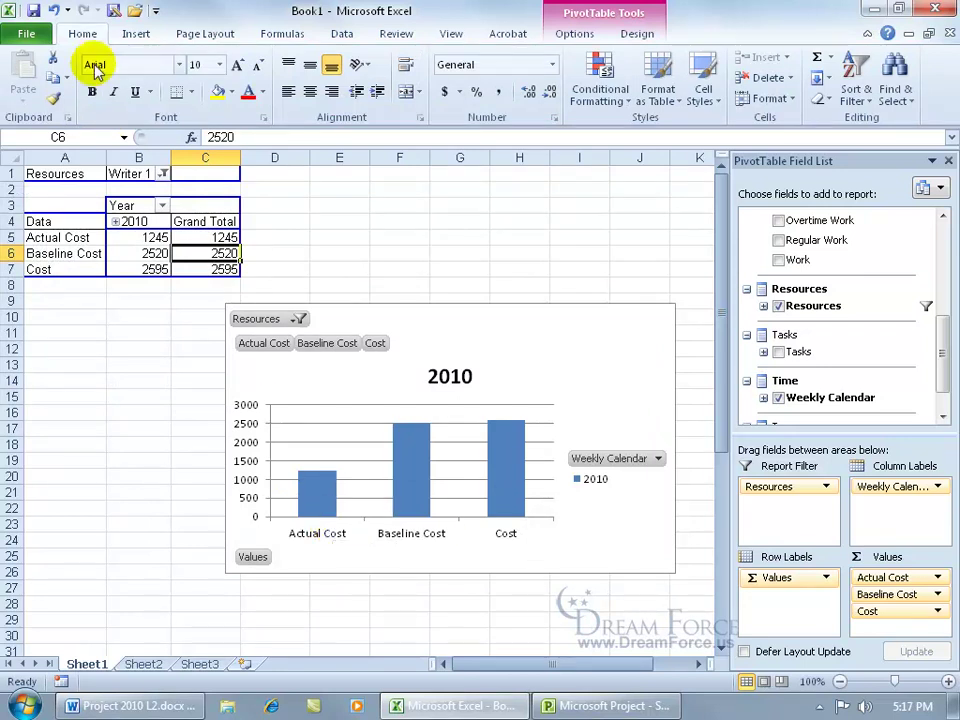
left_click(53, 11)
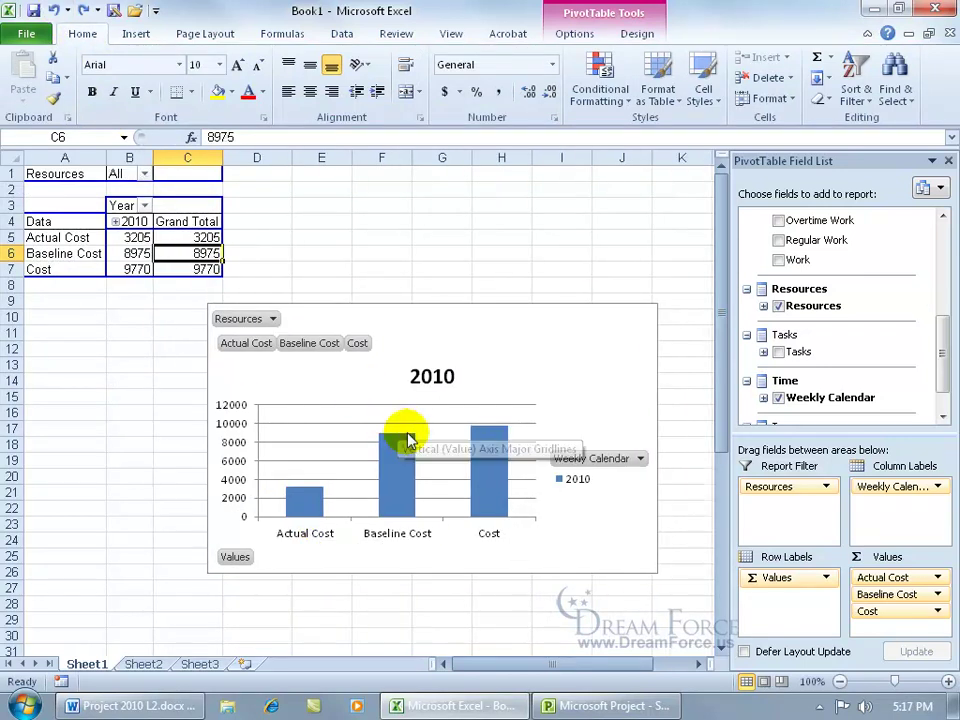
Apply the orange beveled column style from the fourth row of chart styles to the PivotChart.
left_click(502, 362)
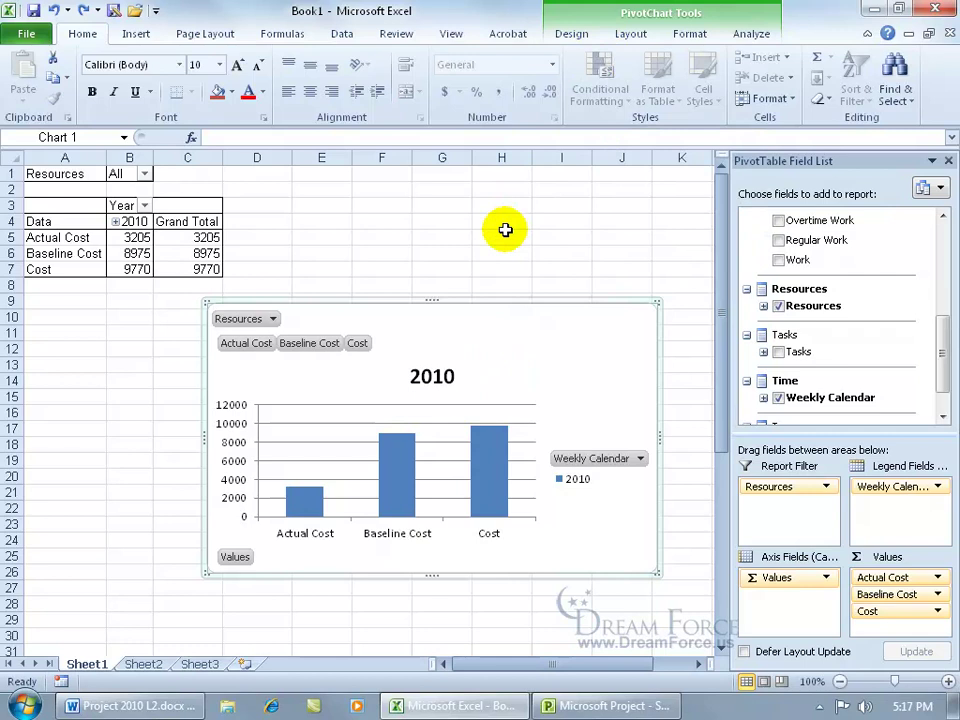
left_click(572, 34)
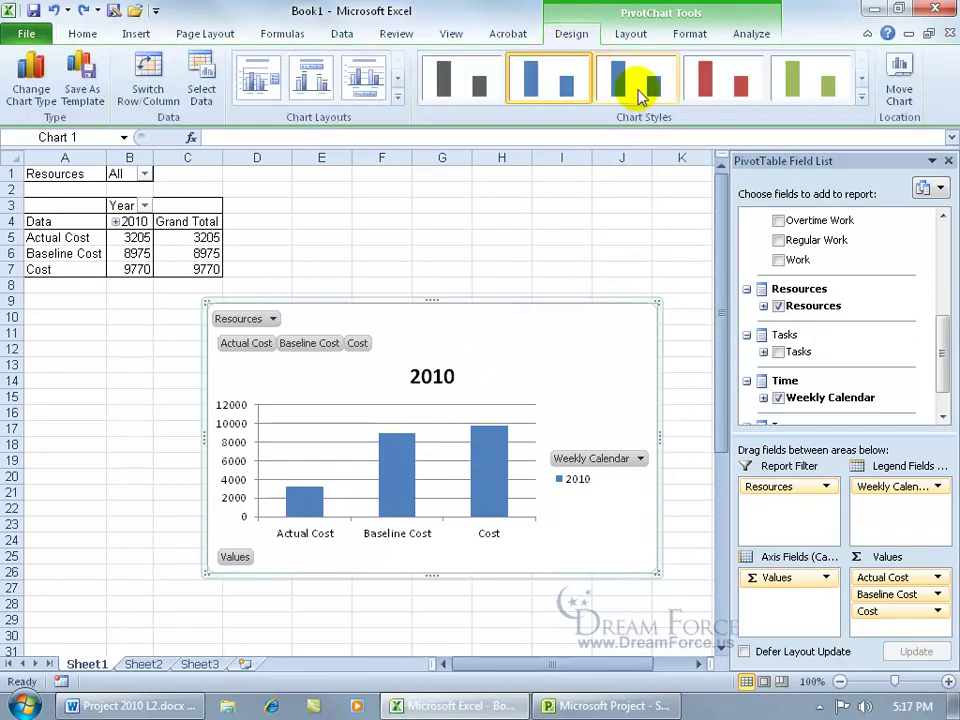
left_click(862, 97)
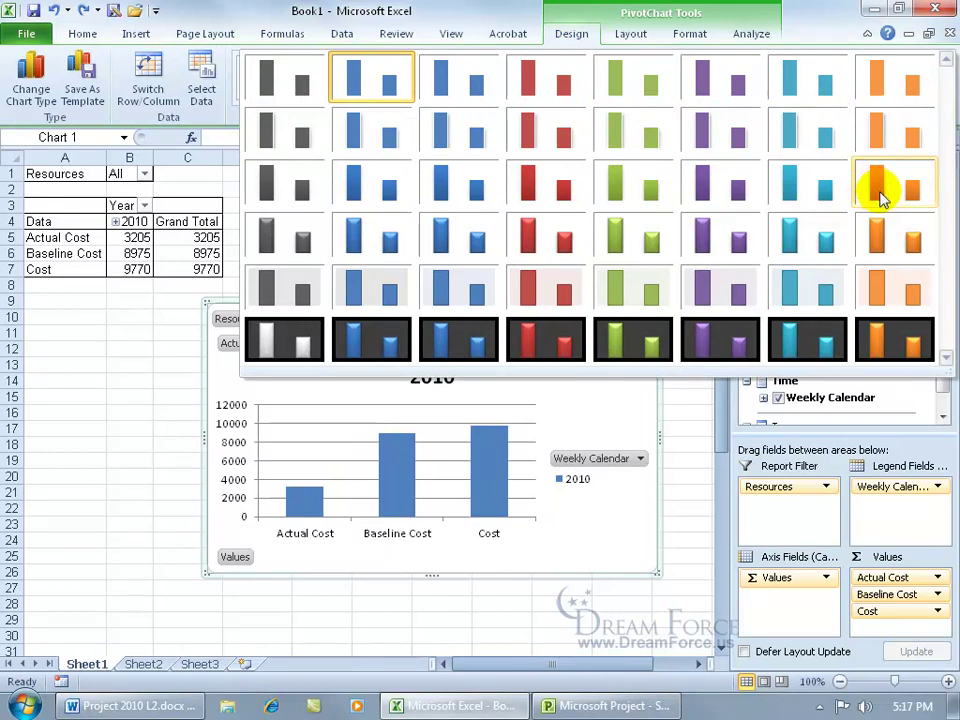
left_click(876, 238)
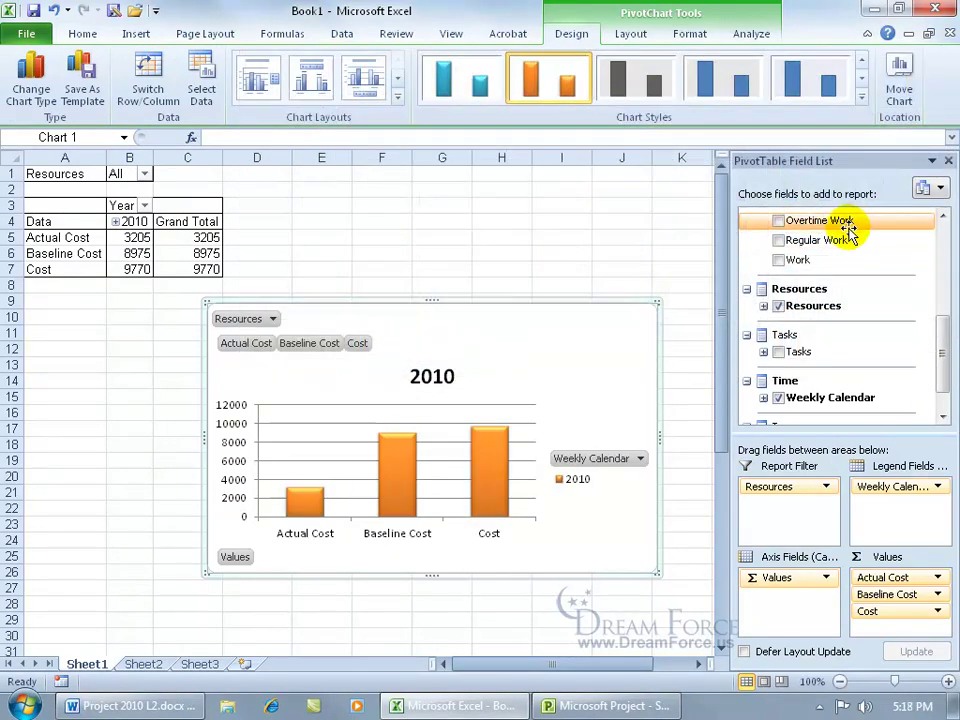
Move the PivotChart to its own new sheet named Chart1, and check the PivotTable left on Sheet1.
right_click(547, 338)
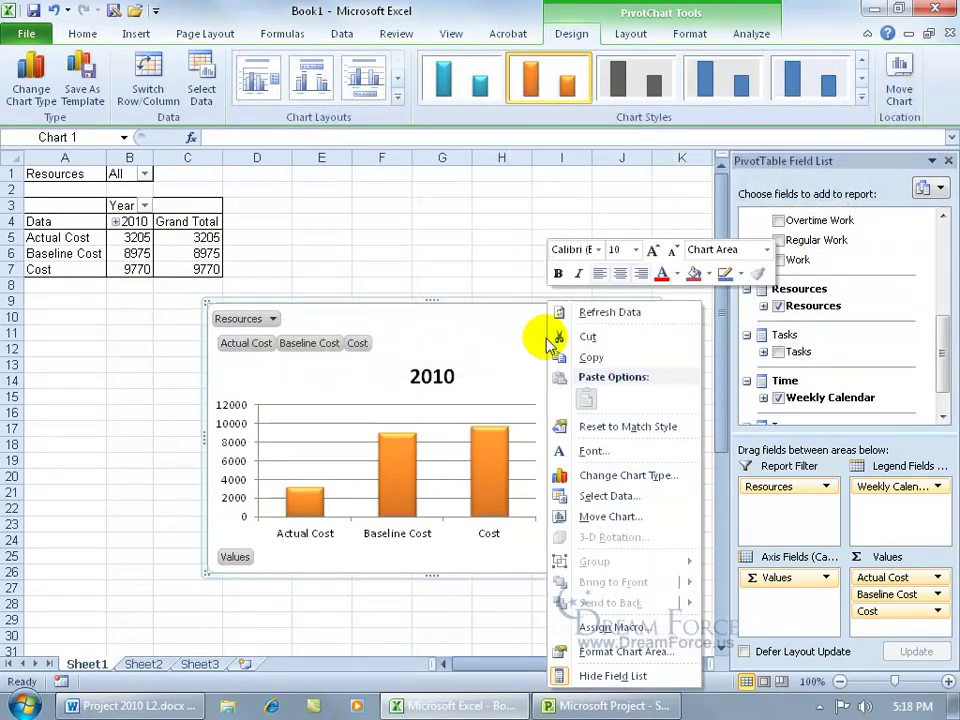
left_click(610, 517)
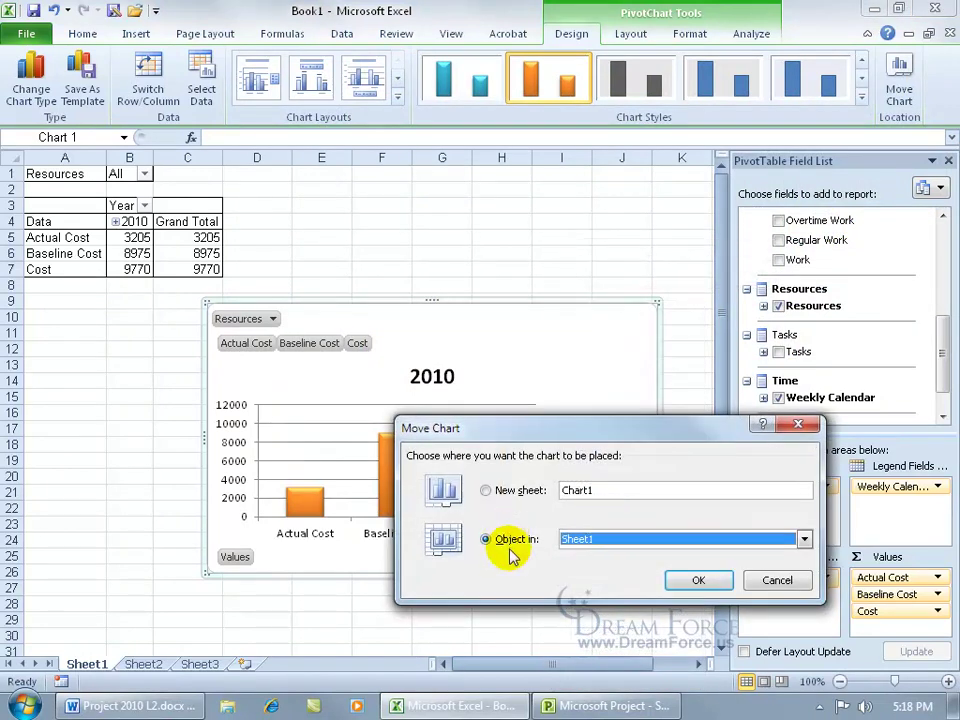
left_click(486, 491)
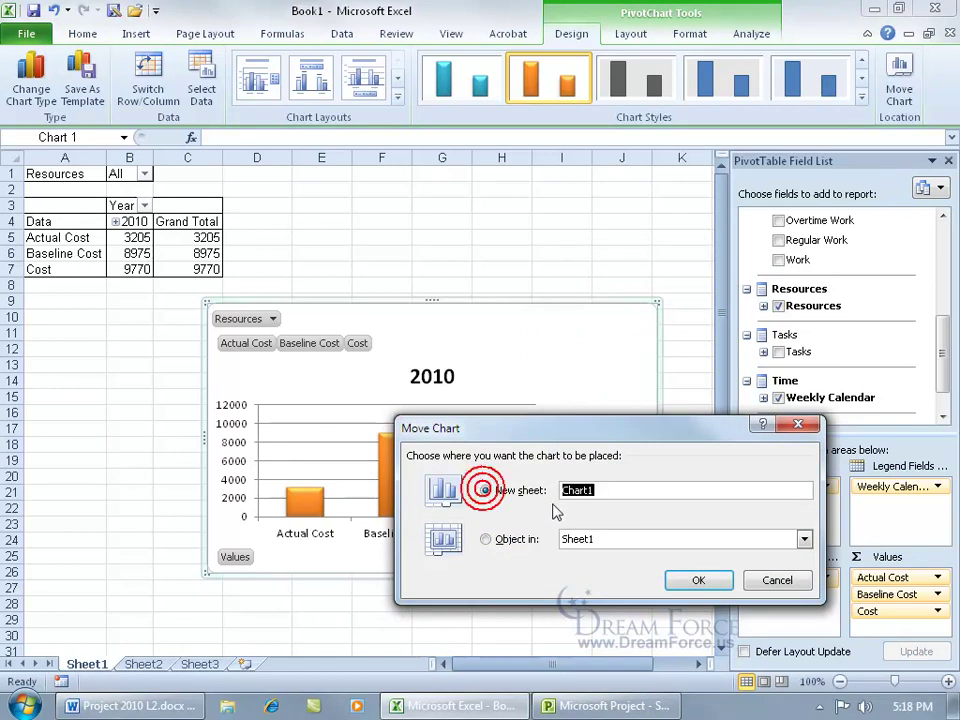
left_click(692, 580)
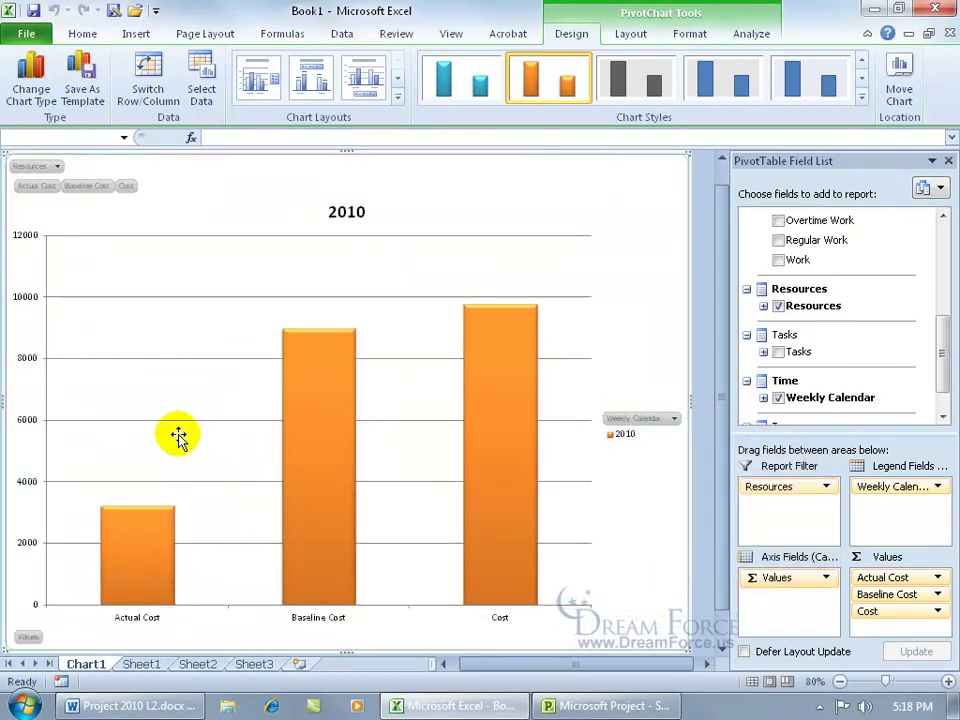
left_click(136, 664)
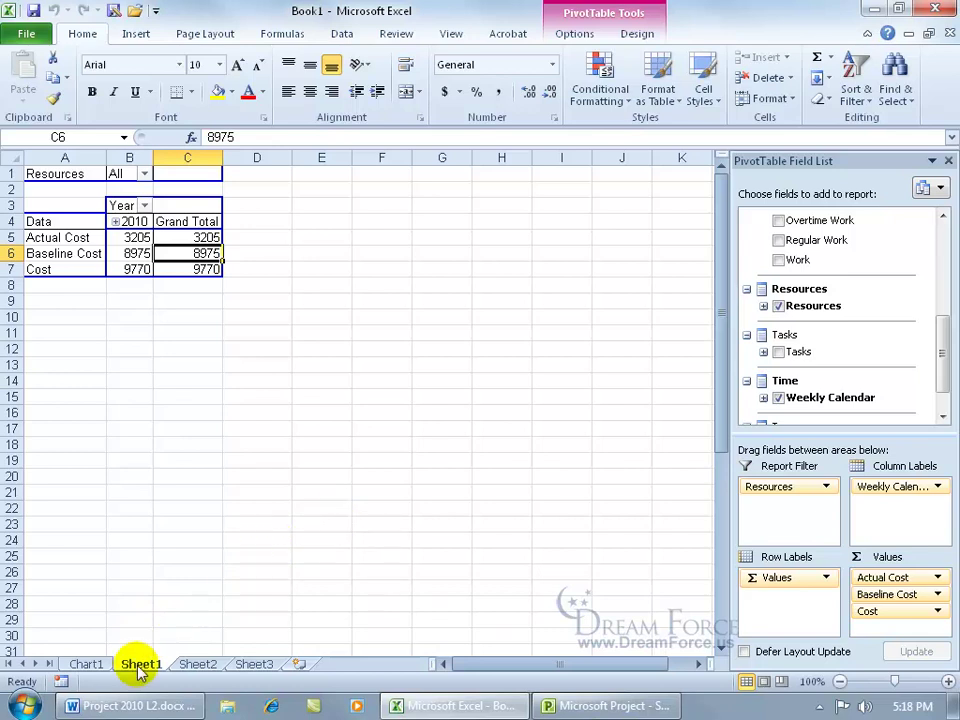
left_click(88, 666)
mouse_move(305, 549)
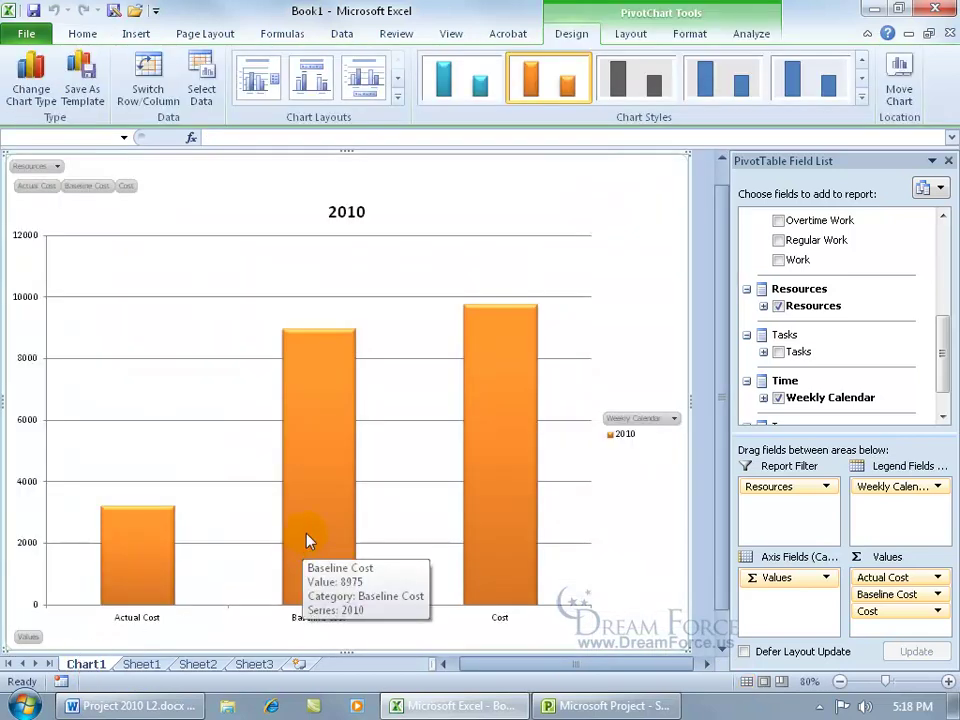
Save the workbook as an Excel Template named Our Spiffy Report Assignment Usage, clearing external data with refresh on opening, and close Excel.
left_click(29, 30)
left_click(46, 63)
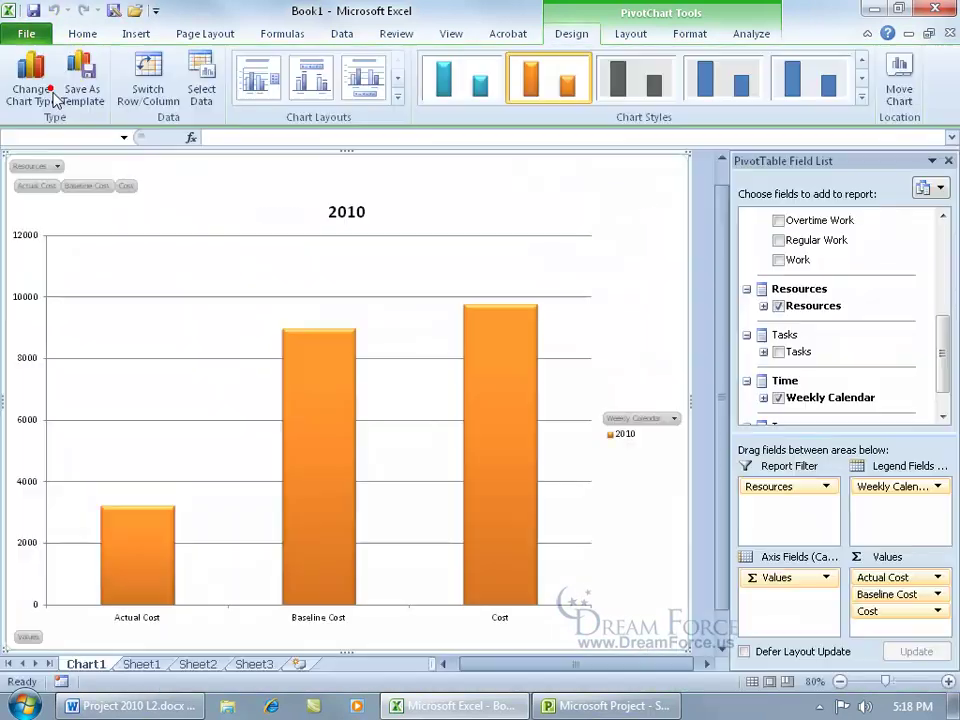
left_click(341, 343)
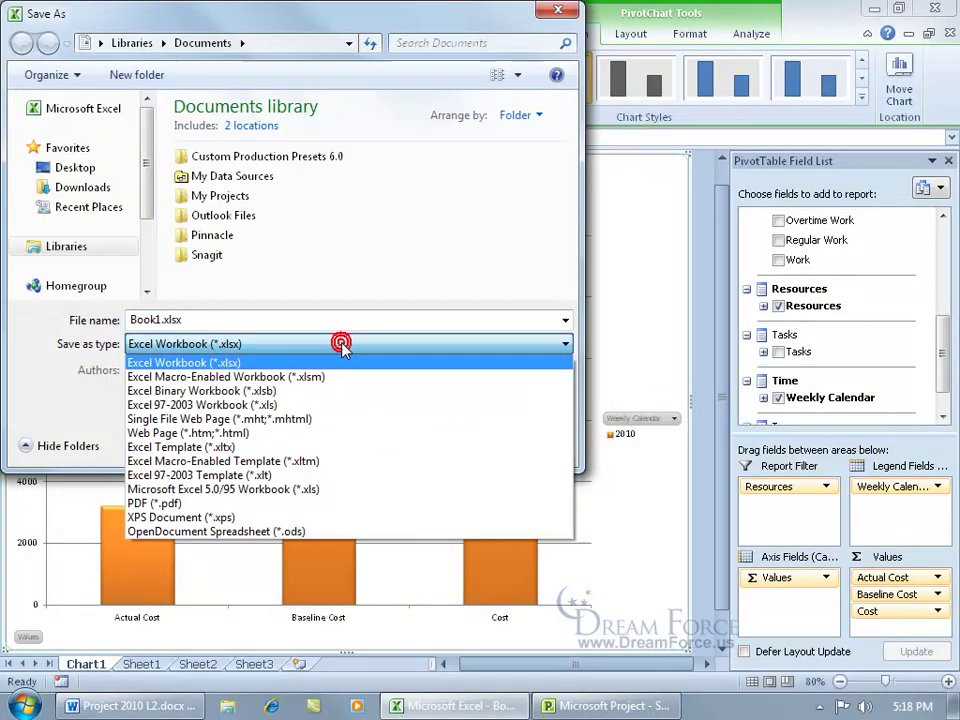
left_click(218, 447)
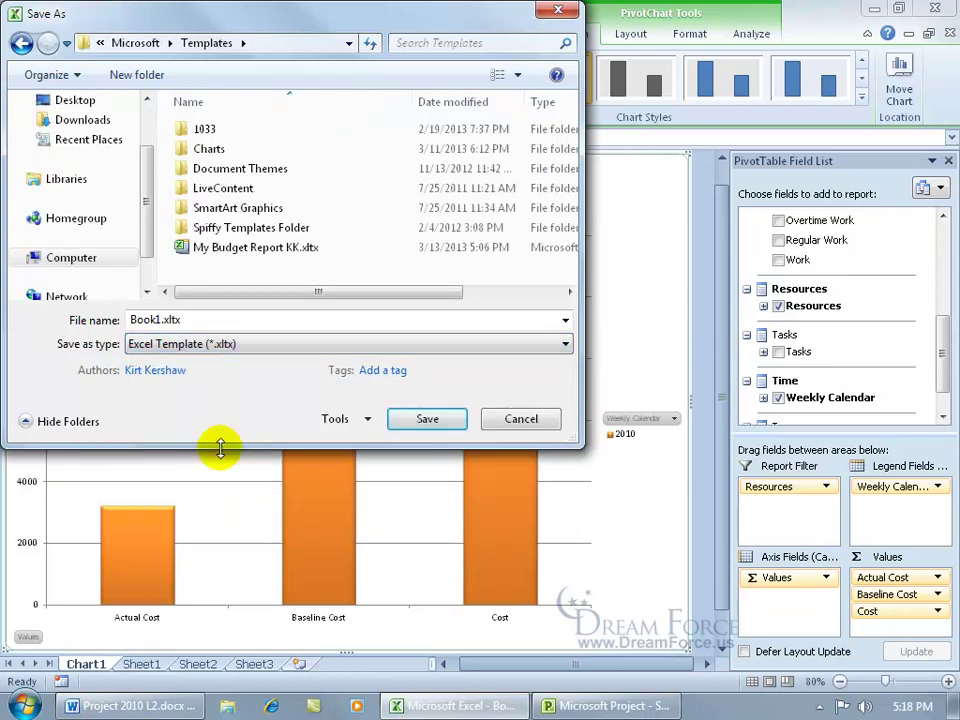
double_click(277, 318)
type("Our Spi")
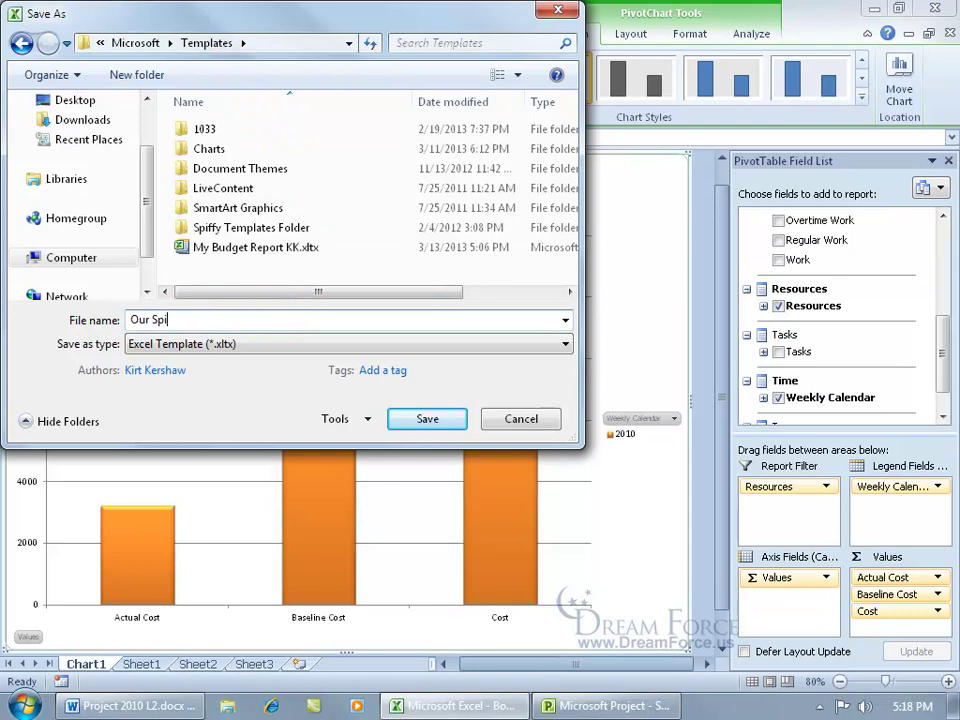
type("ffy Report Asi")
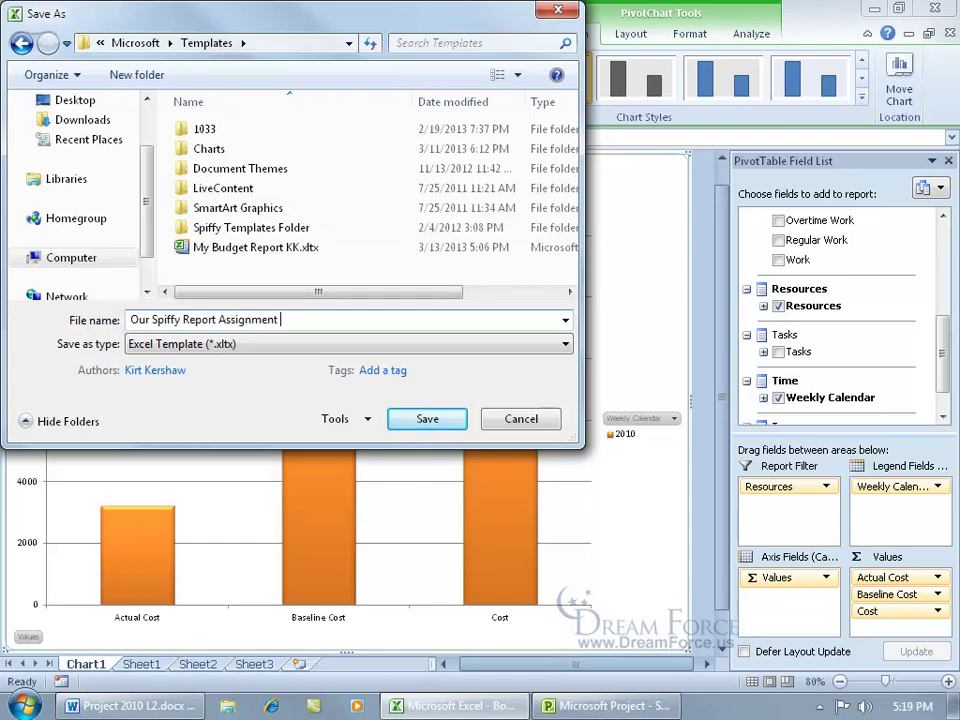
left_click(428, 419)
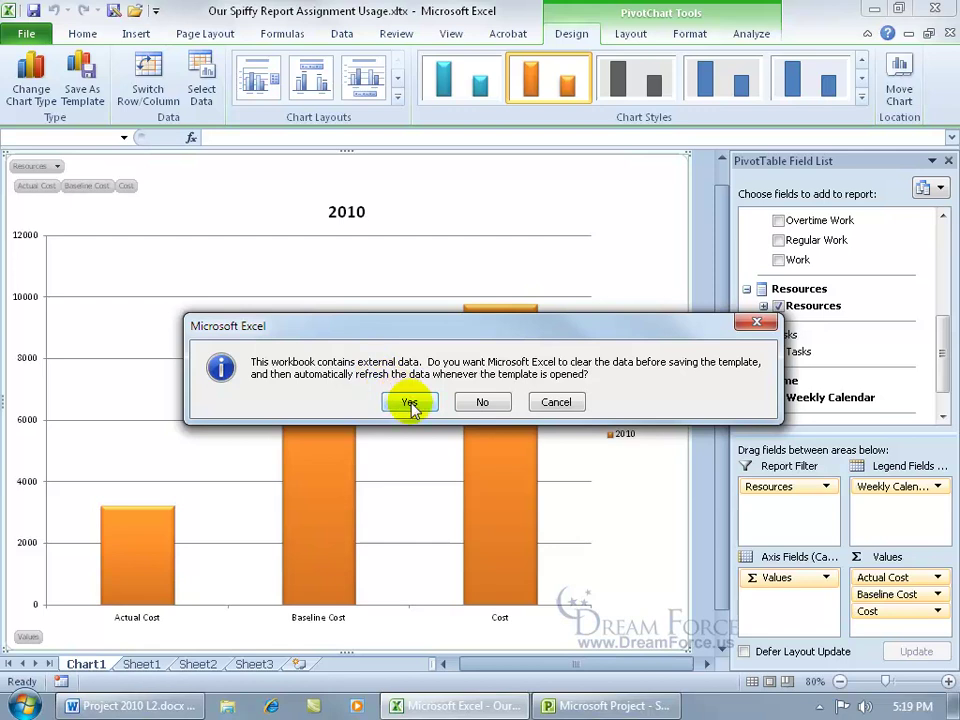
left_click(410, 402)
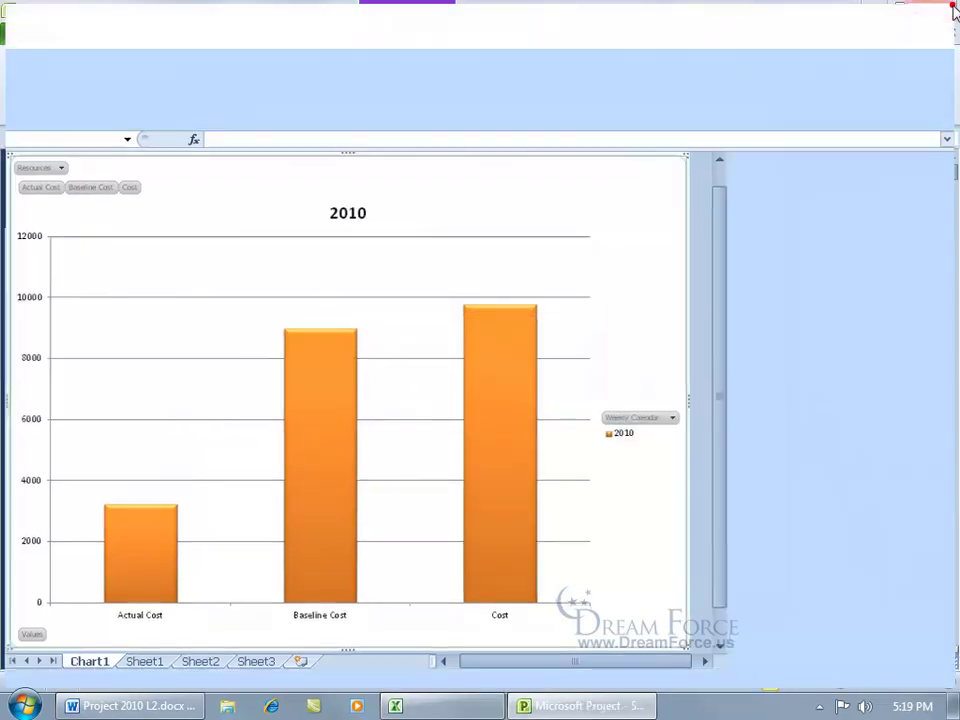
left_click(934, 9)
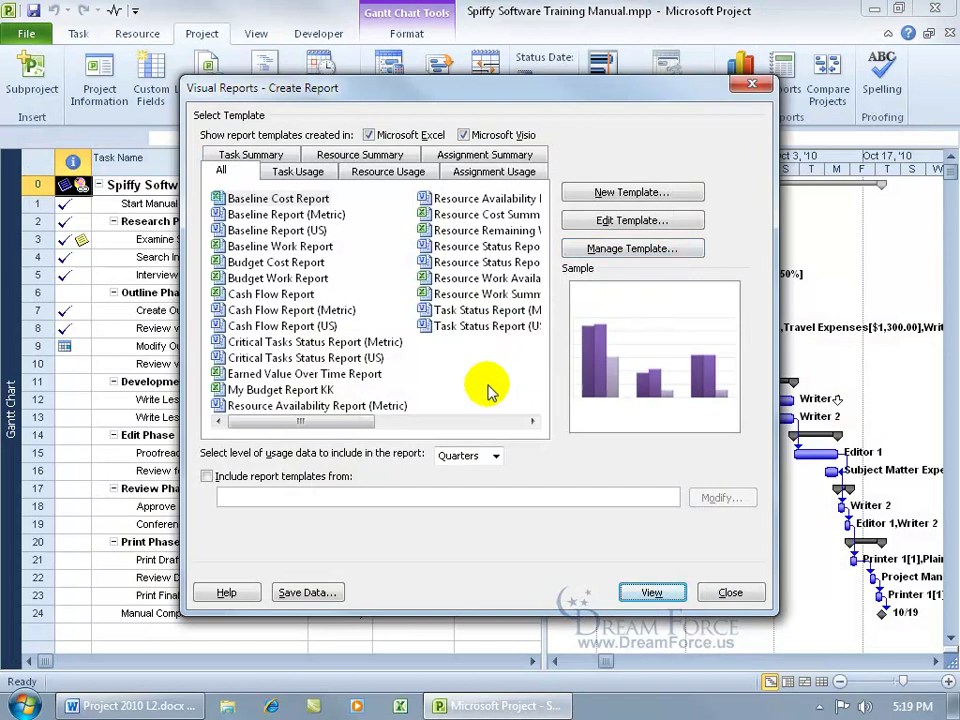
Reopen Visual Reports in Microsoft Project to refresh its template list, and generate the Our Spiffy Report Assignment Usage report.
left_click(752, 84)
left_click(740, 88)
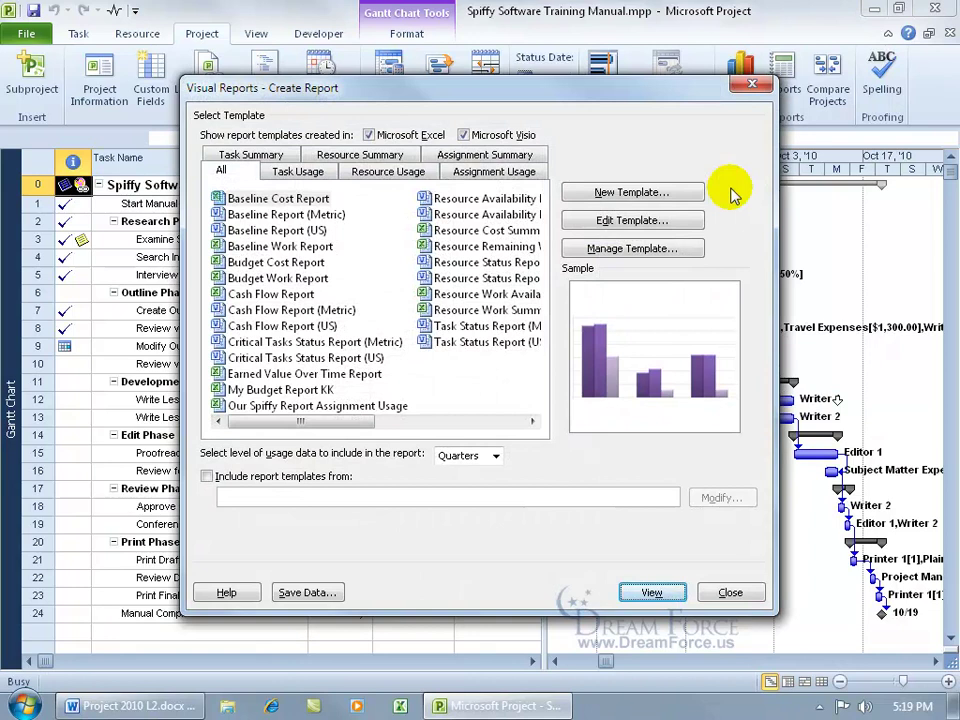
double_click(303, 407)
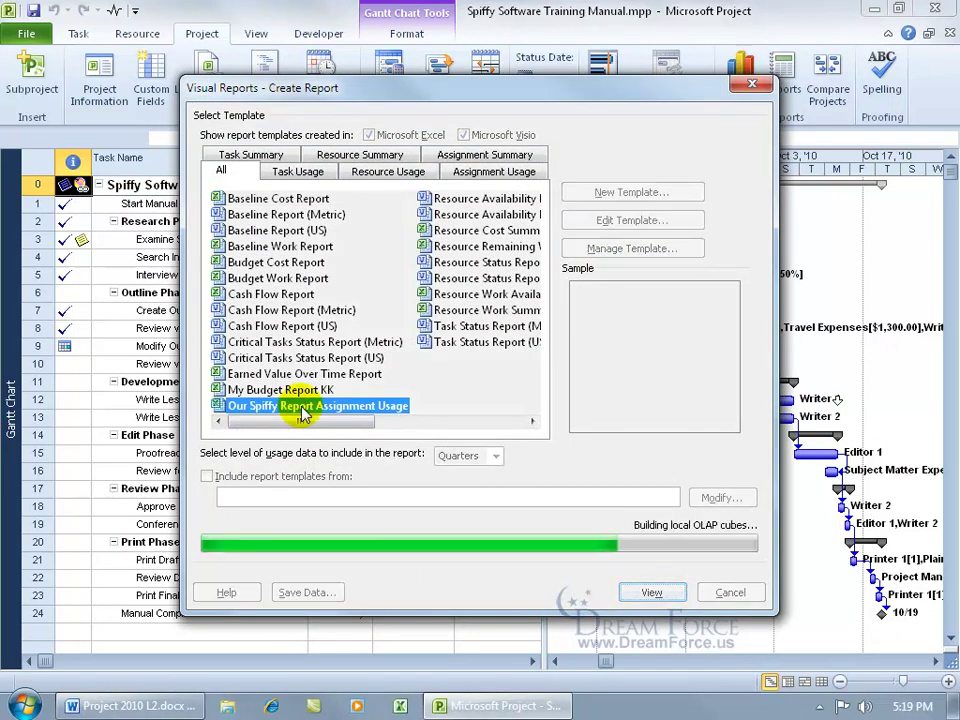